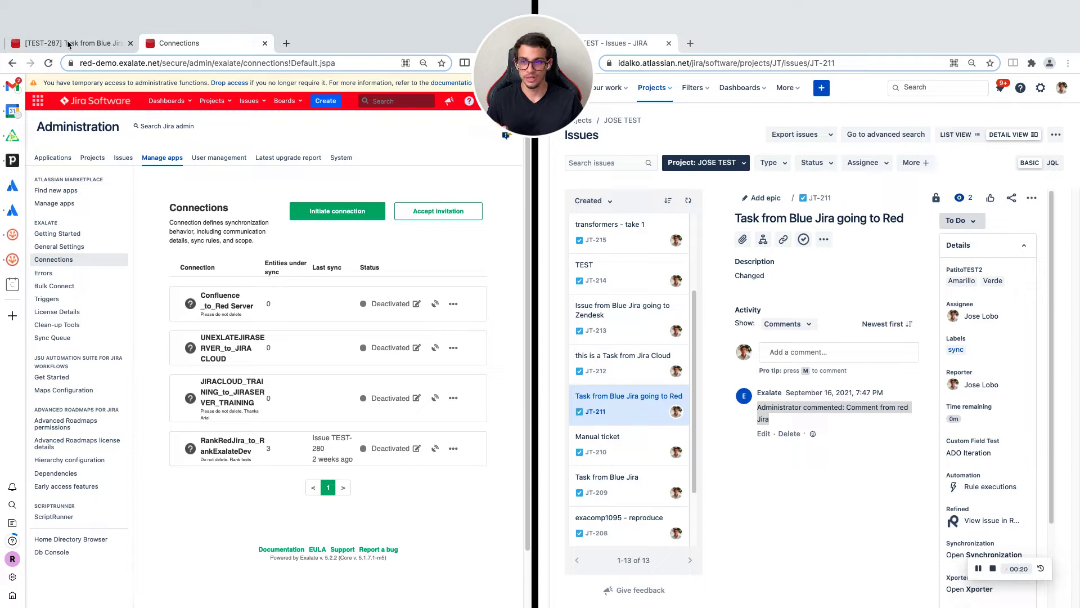
Open the synced task TEST-287 in the red Jira instance to view its details and comments
{"action": "key", "text": "ctrl+alt+Up"}
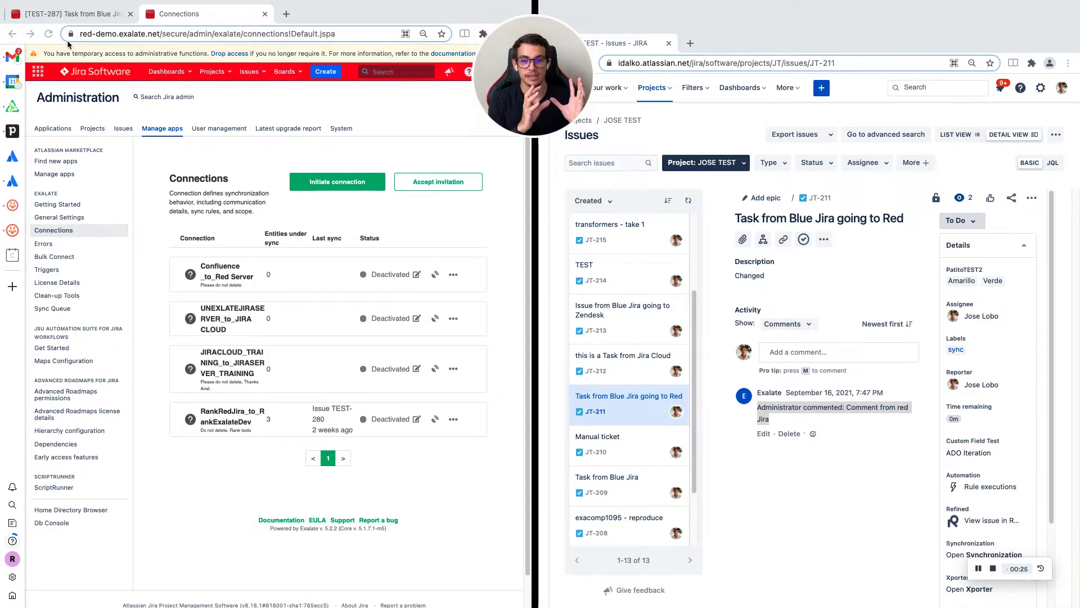
{"action": "key", "text": "ctrl+alt+Up"}
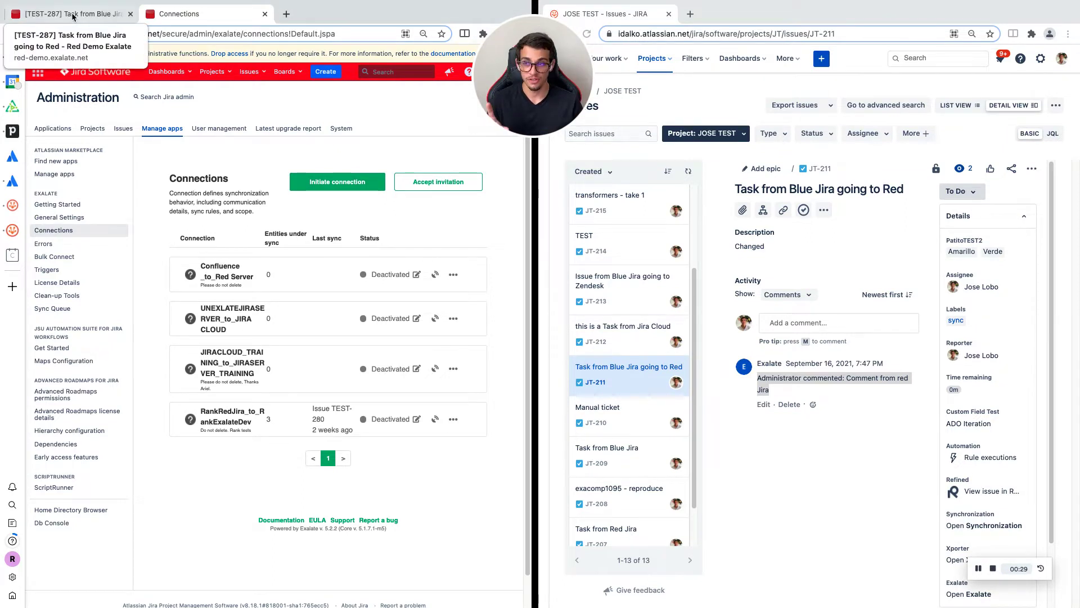
{"action": "left_click", "coordinate": [73, 15]}
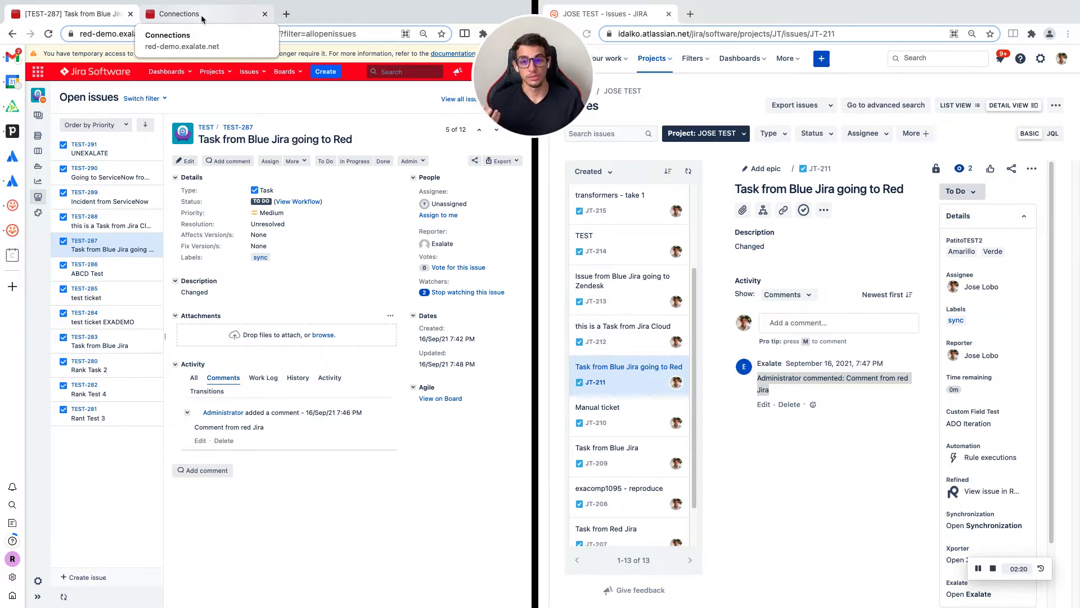
Return to the Exalate connections page and examine the administration options, the Exalate section's entries and the connection list
{"action": "left_click", "coordinate": [203, 19]}
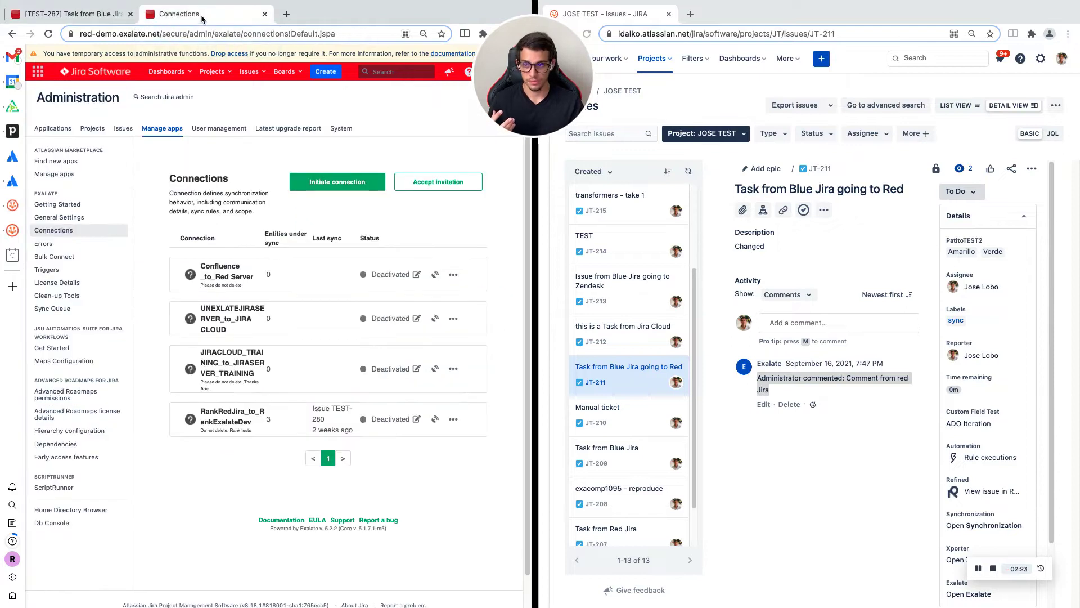
{"action": "left_click_drag", "start_coordinate": [501, 70], "coordinate": [541, 70]}
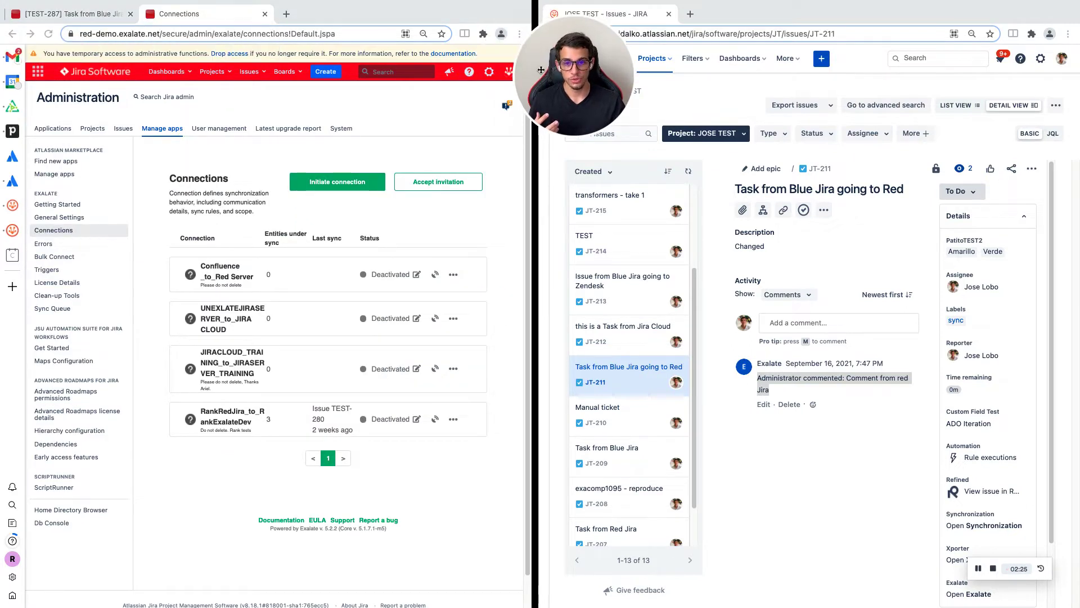
{"action": "left_click", "coordinate": [489, 73]}
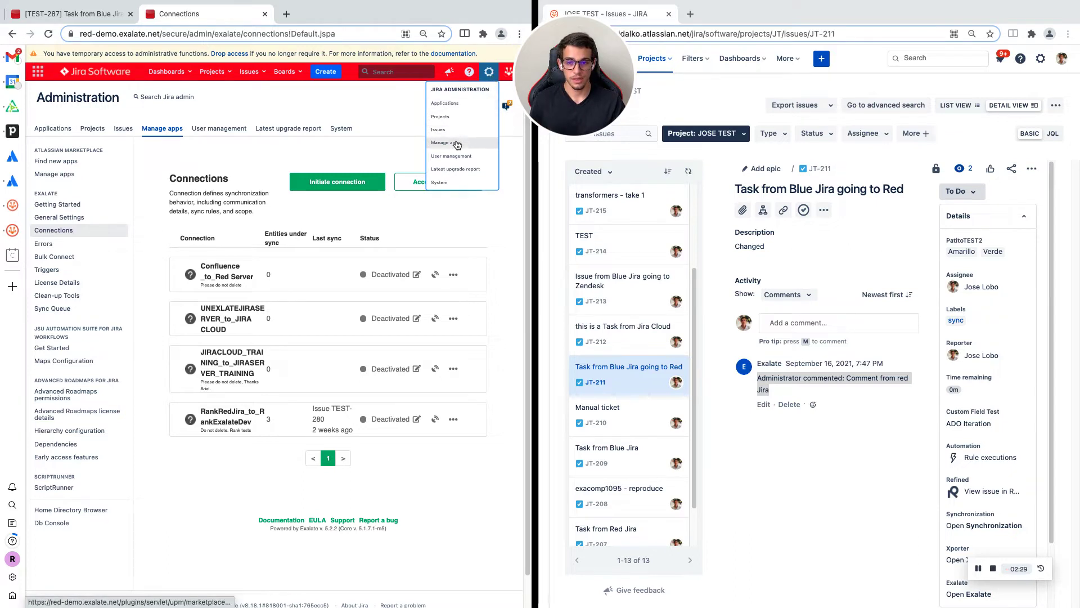
{"action": "left_click", "coordinate": [304, 119]}
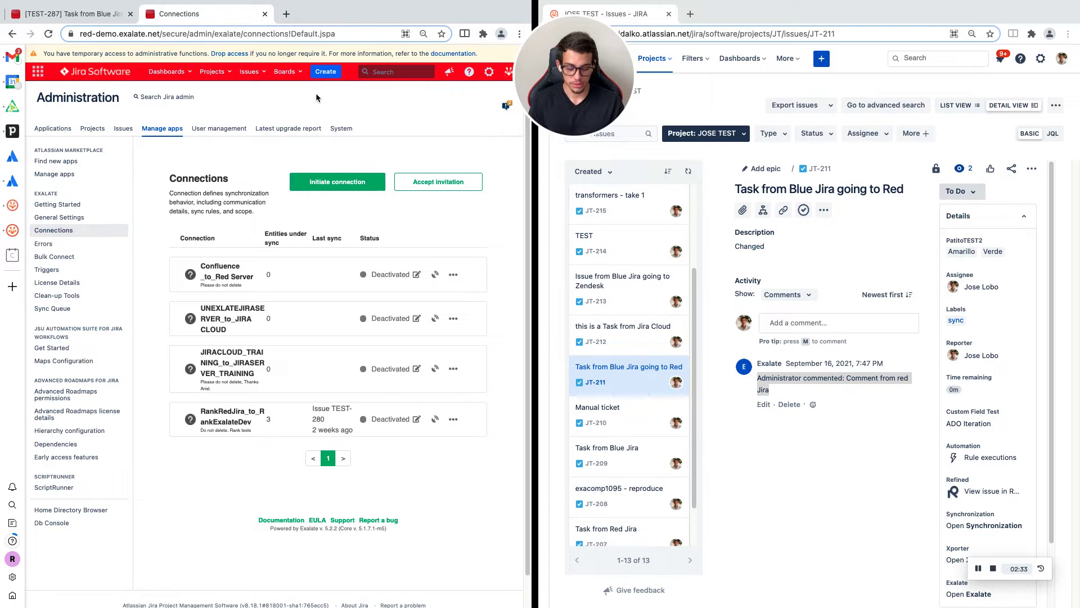
{"action": "key", "text": "ctrl+minus"}
{"action": "key", "text": "ctrl+plus"}
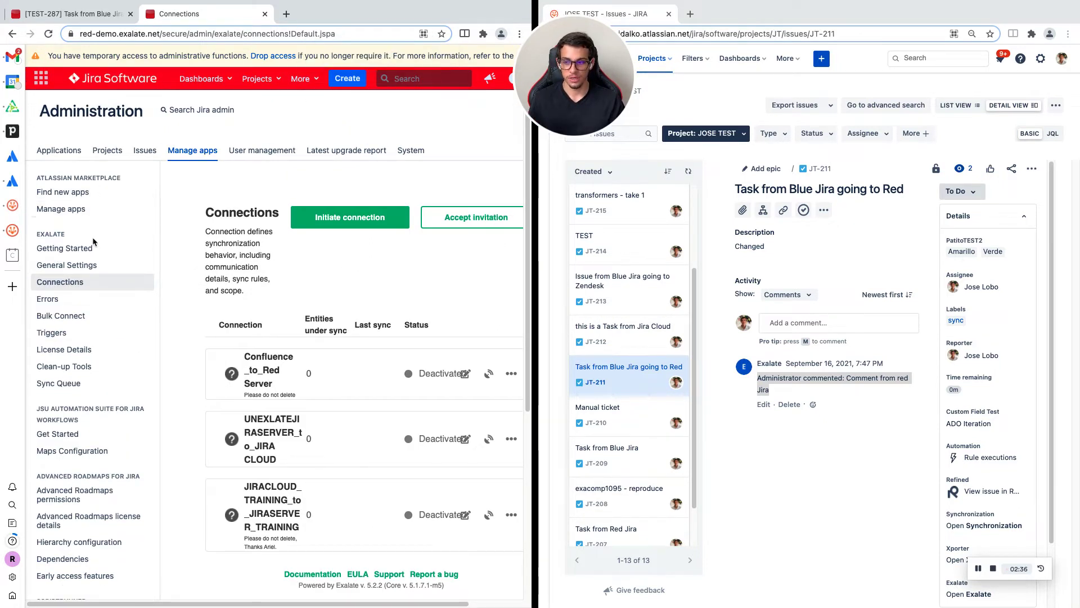
{"action": "left_click_drag", "start_coordinate": [36, 232], "coordinate": [68, 242]}
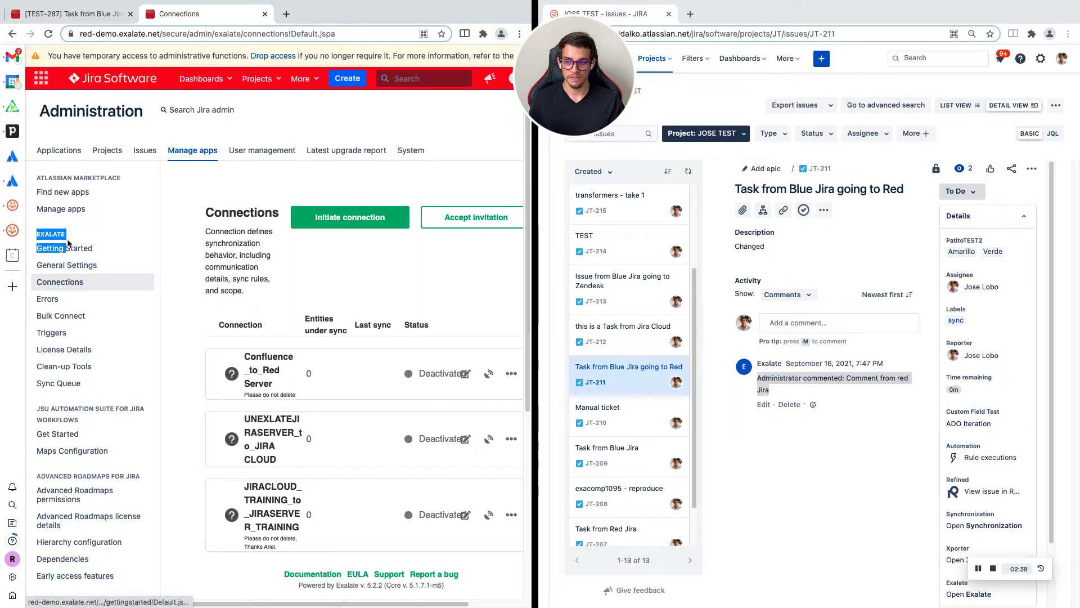
{"action": "scroll", "coordinate": [67, 242], "scroll_direction": "up", "scroll_amount": 5, "text": "ctrl"}
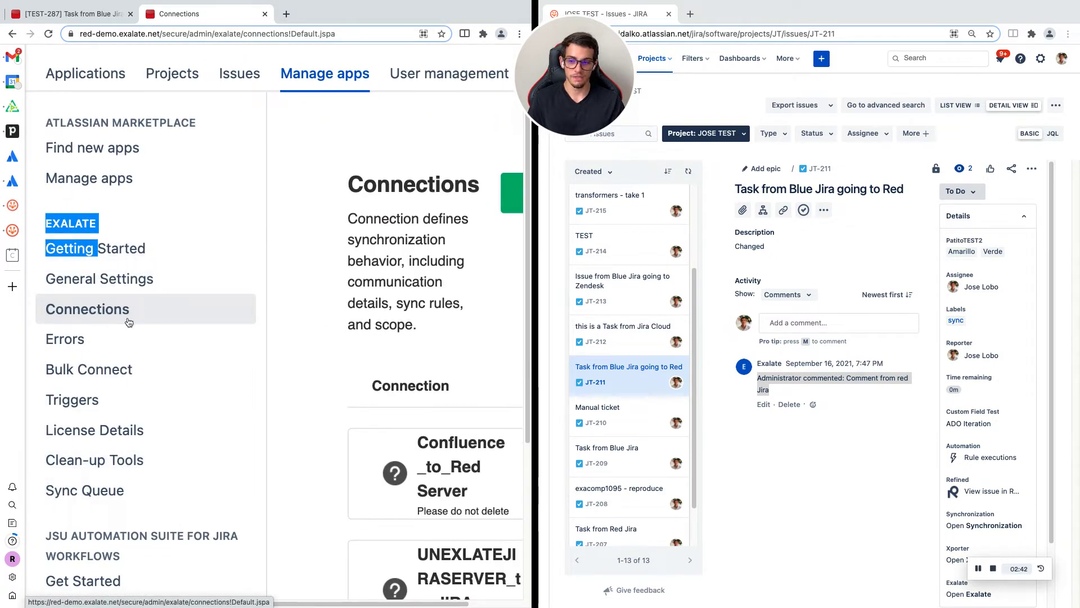
{"action": "left_click", "coordinate": [292, 308]}
{"action": "scroll", "coordinate": [300, 313], "scroll_direction": "down", "scroll_amount": 1, "text": "ctrl"}
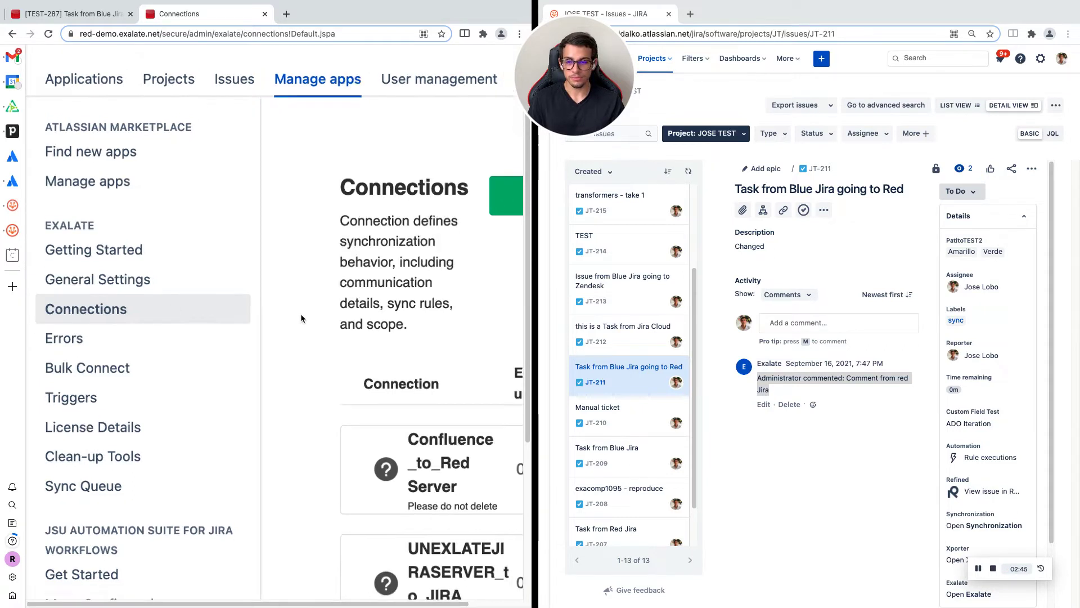
{"action": "scroll", "coordinate": [300, 313], "scroll_direction": "down", "scroll_amount": 3, "text": "ctrl"}
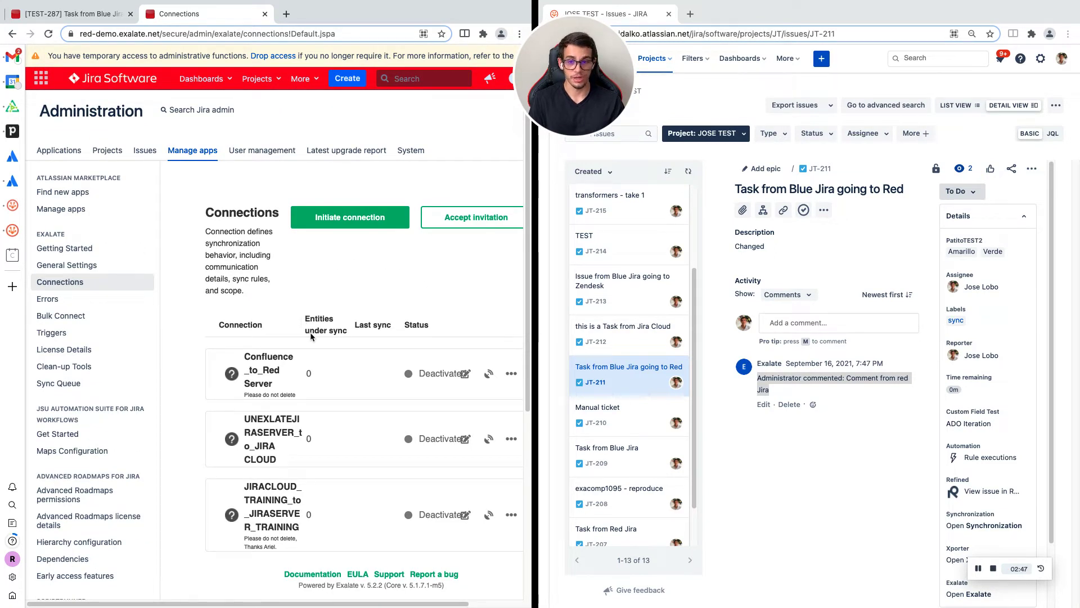
{"action": "scroll", "coordinate": [321, 358], "scroll_direction": "right", "scroll_amount": 2}
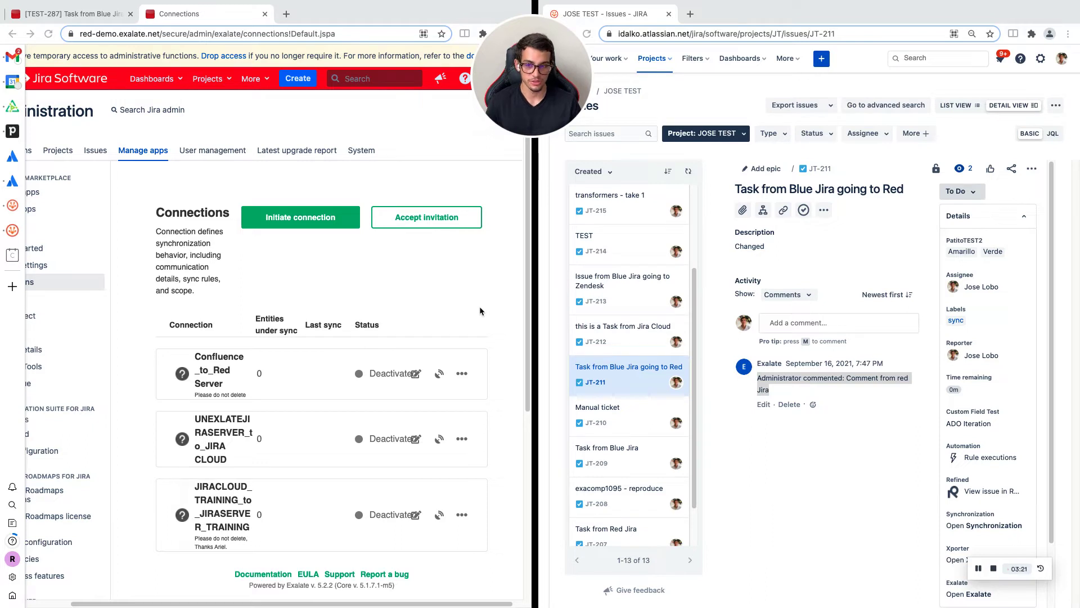
{"action": "left_click", "coordinate": [294, 218]}
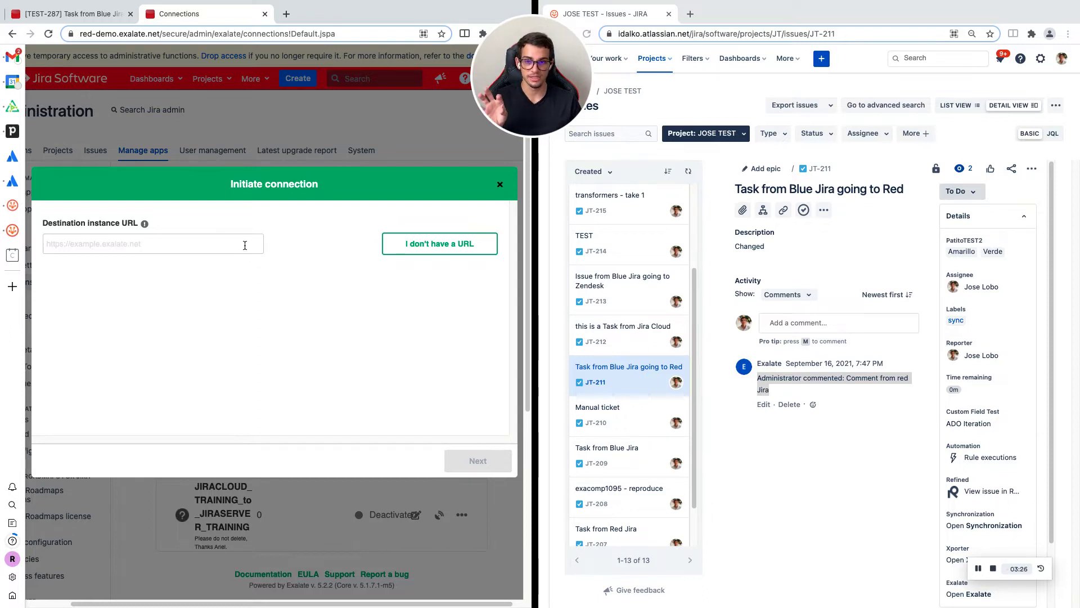
{"action": "left_click", "coordinate": [664, 35]}
{"action": "double_click", "coordinate": [711, 34]}
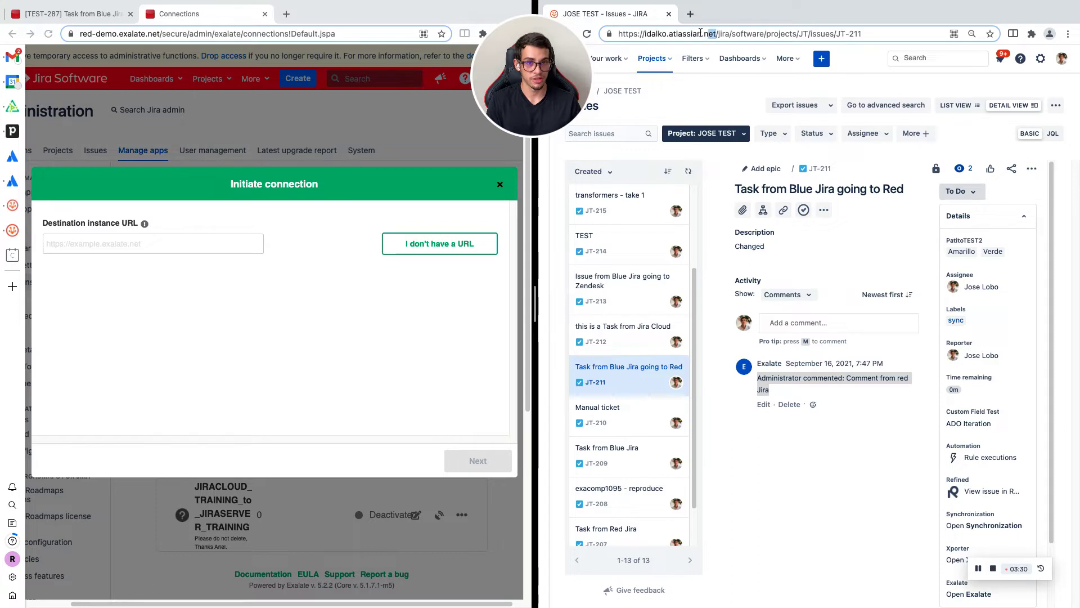
{"action": "left_click_drag", "start_coordinate": [701, 33], "coordinate": [607, 32]}
{"action": "key", "text": "ctrl+c"}
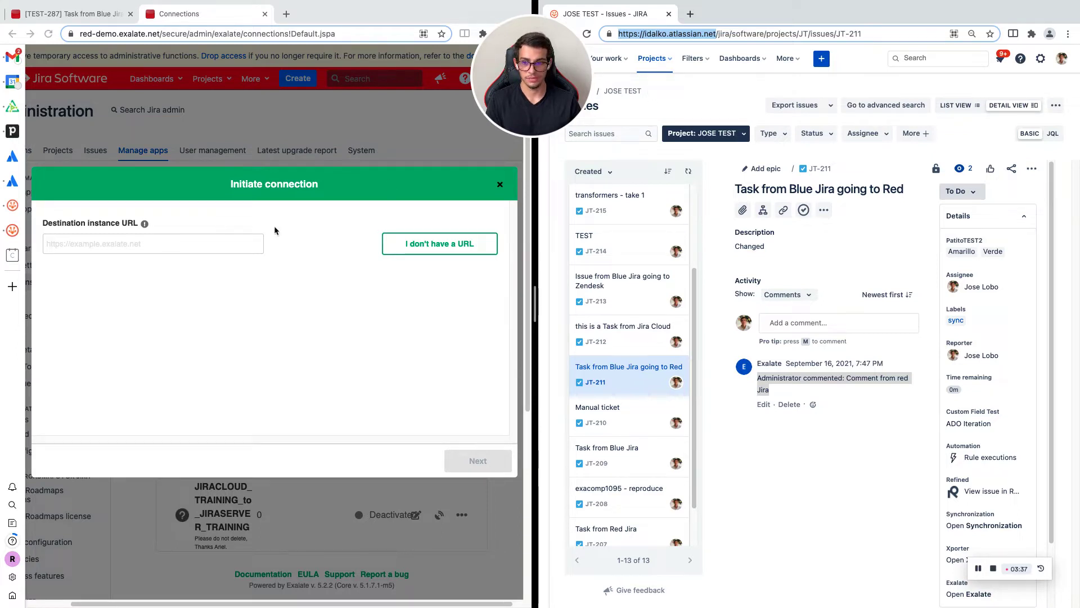
{"action": "left_click", "coordinate": [178, 244]}
{"action": "key", "text": "ctrl+v"}
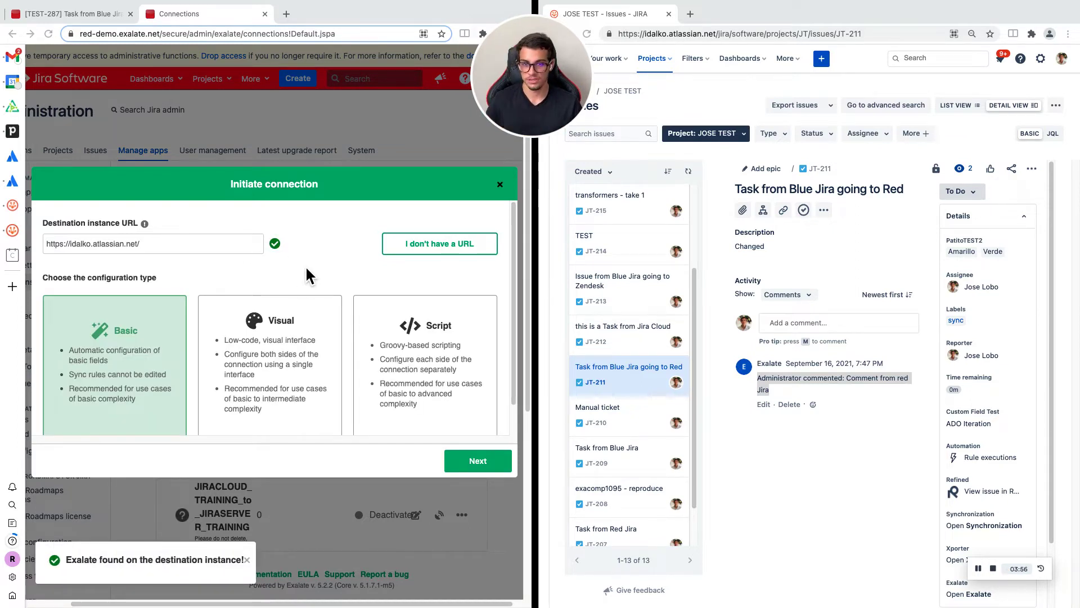
Choose the Visual configuration type for the connection and continue to the connection information
{"action": "scroll", "coordinate": [306, 267], "scroll_direction": "down", "scroll_amount": 1}
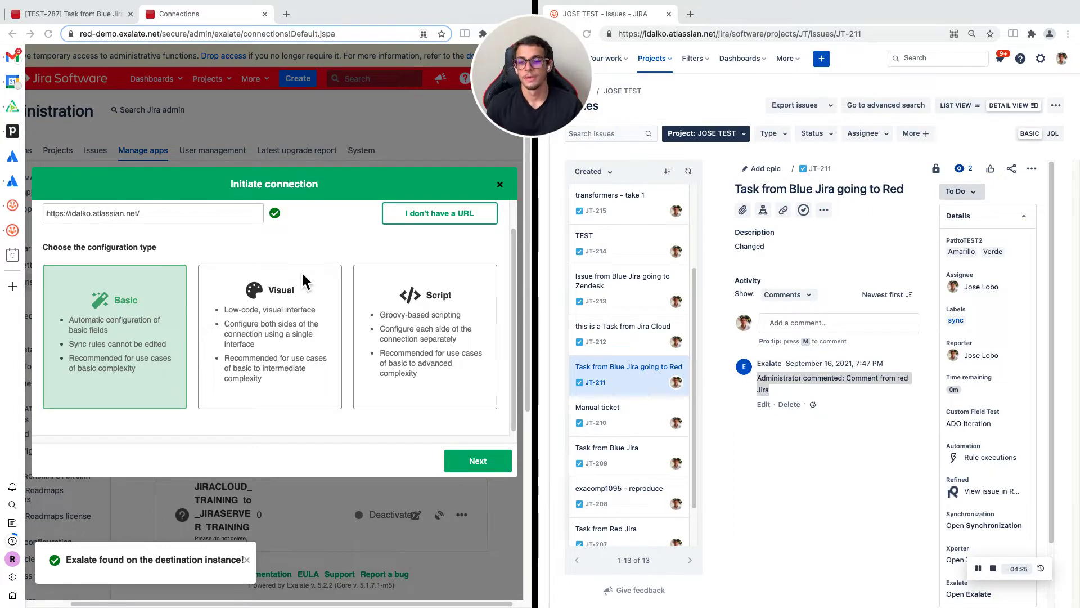
{"action": "left_click", "coordinate": [267, 325]}
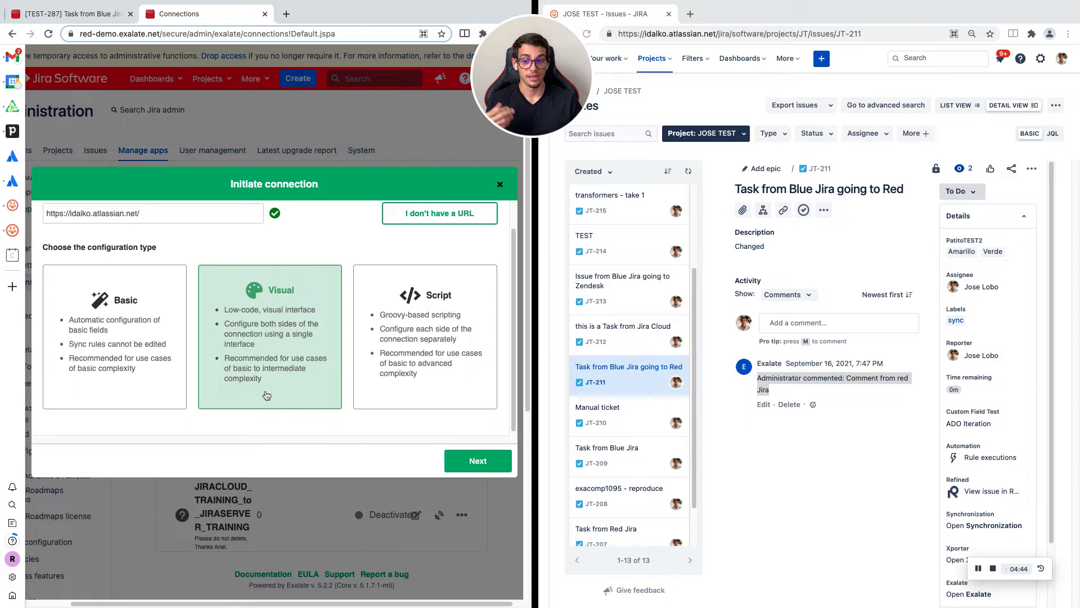
{"action": "left_click", "coordinate": [477, 461]}
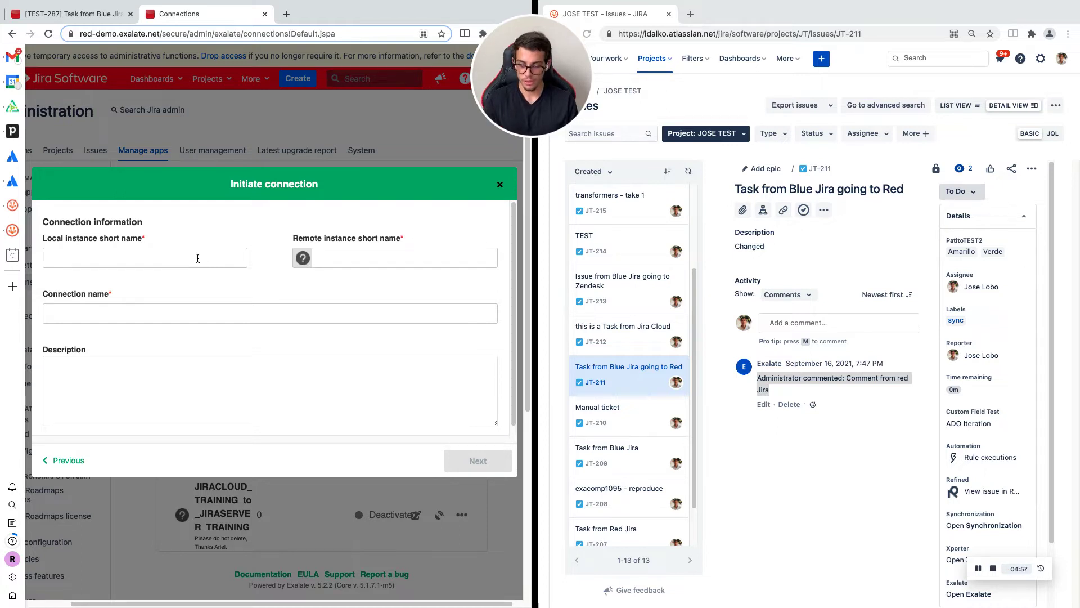
Set the local instance short name to JiraServer and the remote instance short name to JiraCloudDEmo
{"action": "type", "text": "J"}
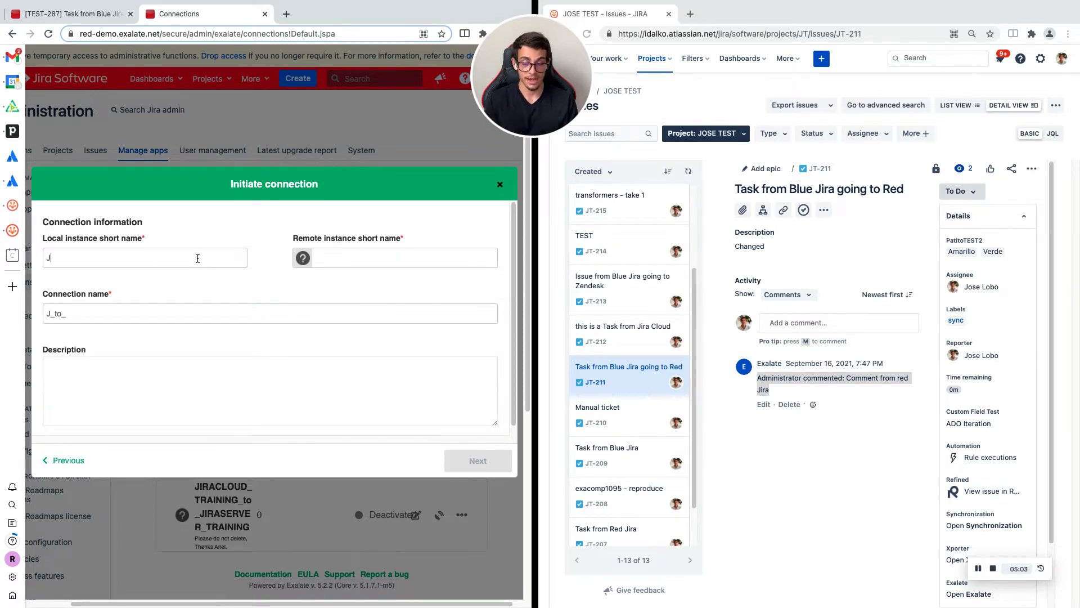
{"action": "key", "text": "BackSpace"}
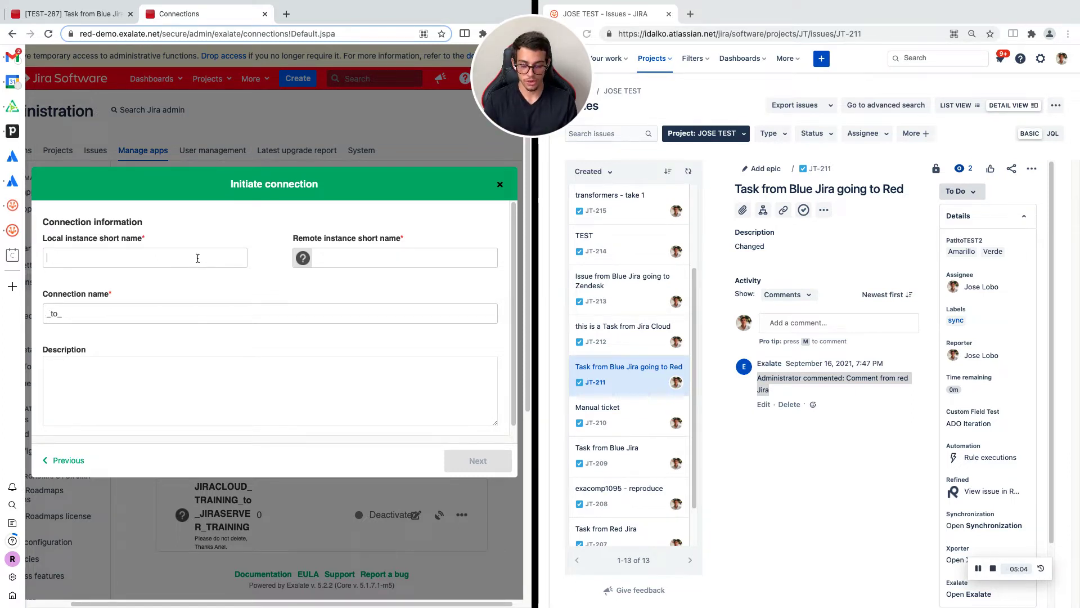
{"action": "type", "text": "JiraS"}
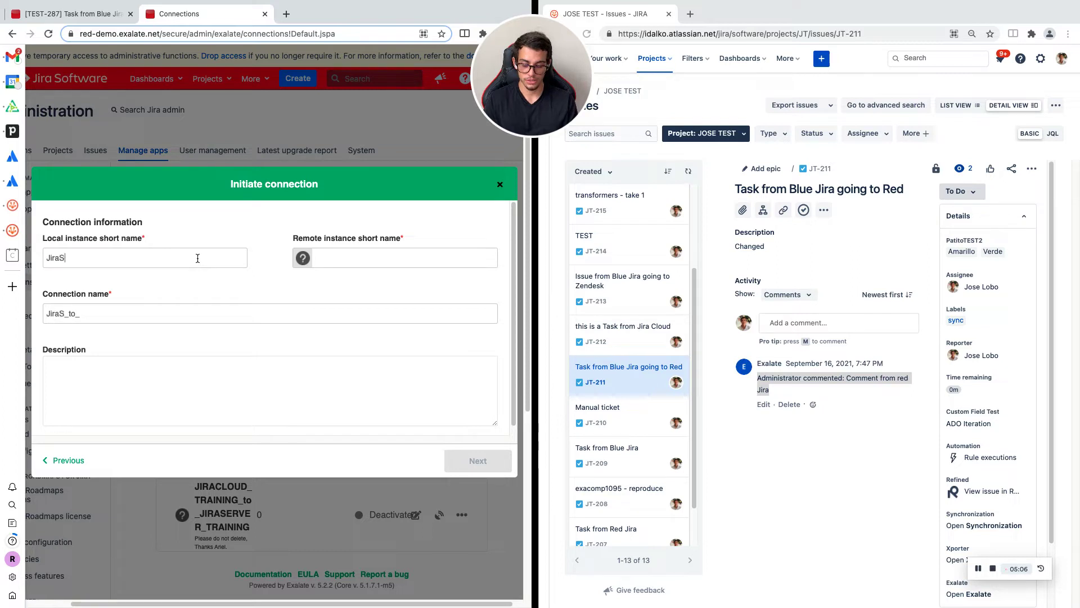
{"action": "type", "text": "erver"}
{"action": "key", "text": "Tab"}
{"action": "type", "text": "J"}
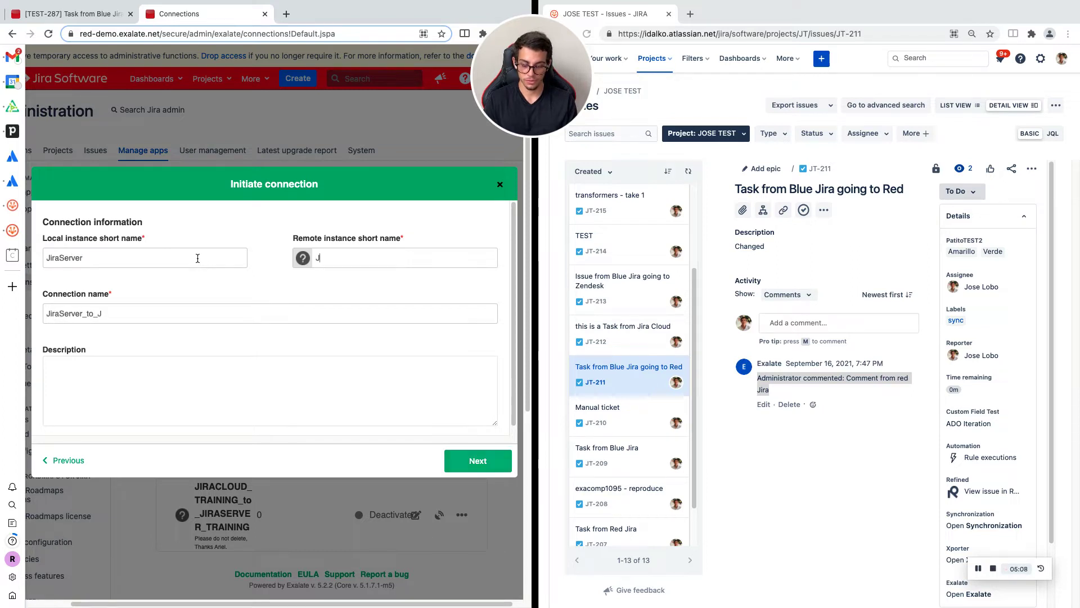
{"action": "type", "text": "iraCloud"}
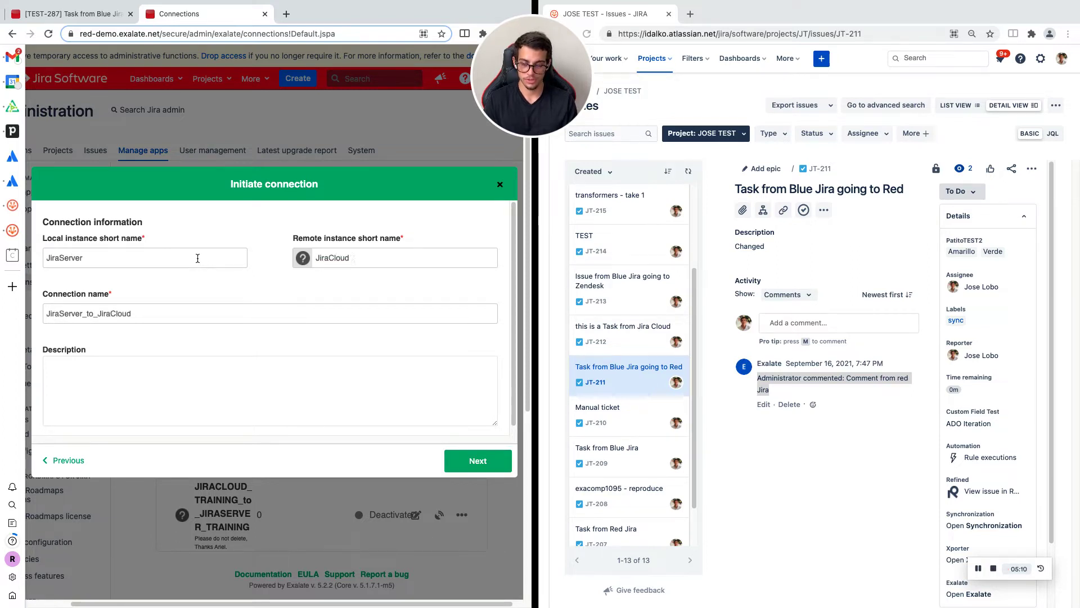
{"action": "type", "text": "DEmmo"}
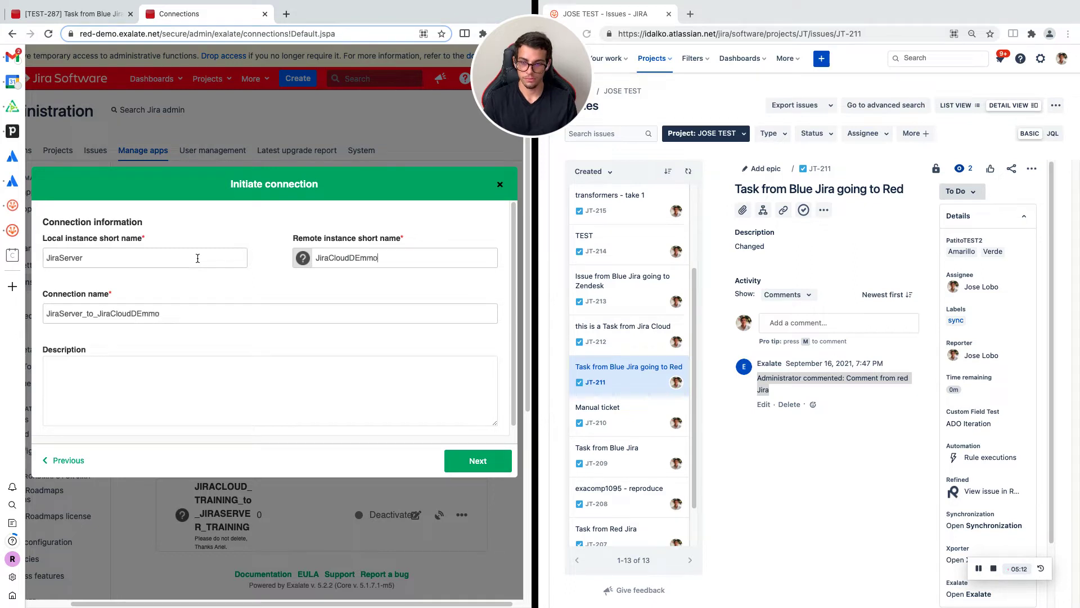
{"action": "key", "text": "BackSpace"}
{"action": "key", "text": "BackSpace"}
{"action": "type", "text": "o"}
Enter "Demo connection" as the connection's description and proceed to the admin verification
{"action": "key", "text": "Tab"}
{"action": "key", "text": "Tab"}
{"action": "type", "text": "Demo connection"}
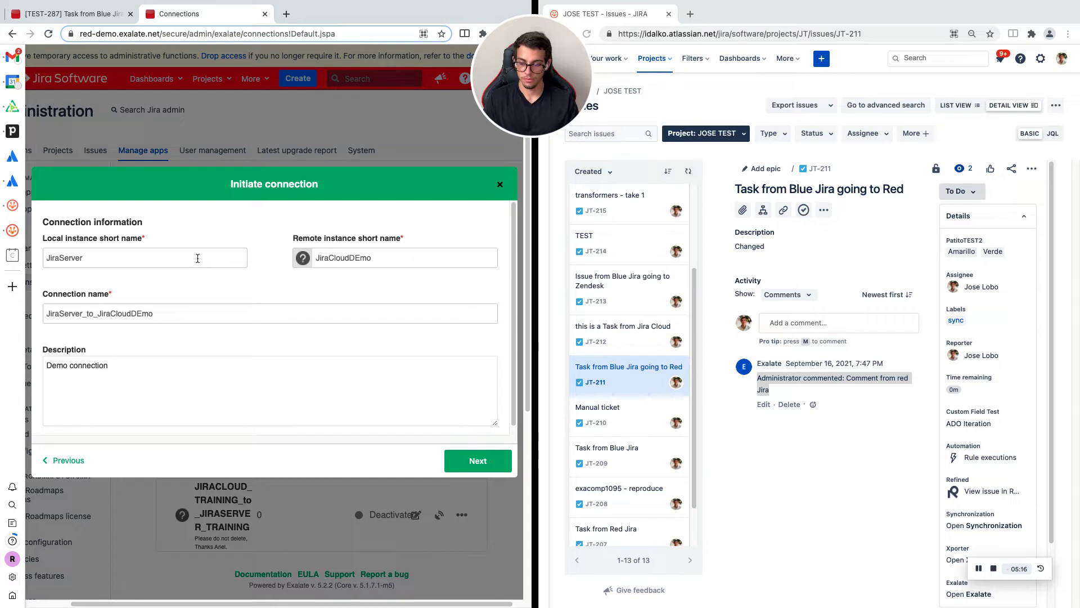
{"action": "left_click", "coordinate": [488, 461]}
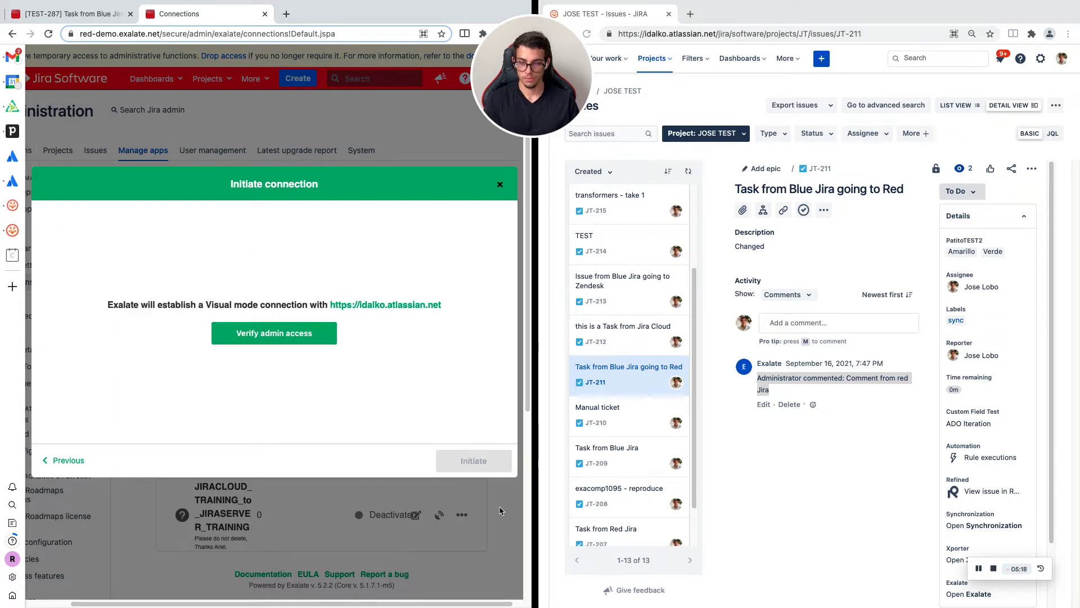
Verify admin access to the destination instance and initiate the Visual mode connection
{"action": "left_click", "coordinate": [292, 337]}
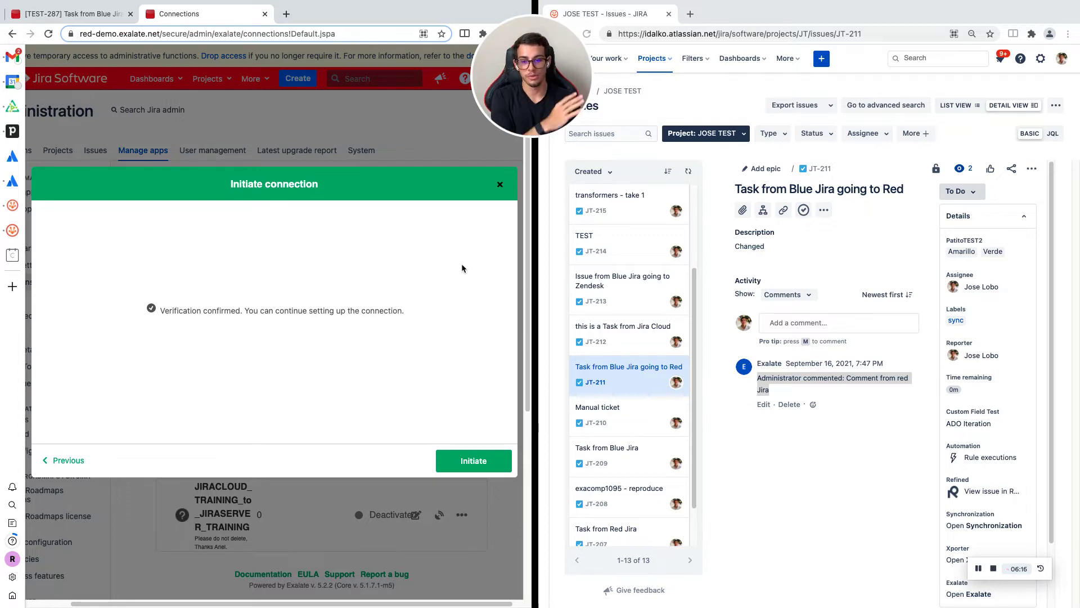
{"action": "left_click", "coordinate": [476, 465]}
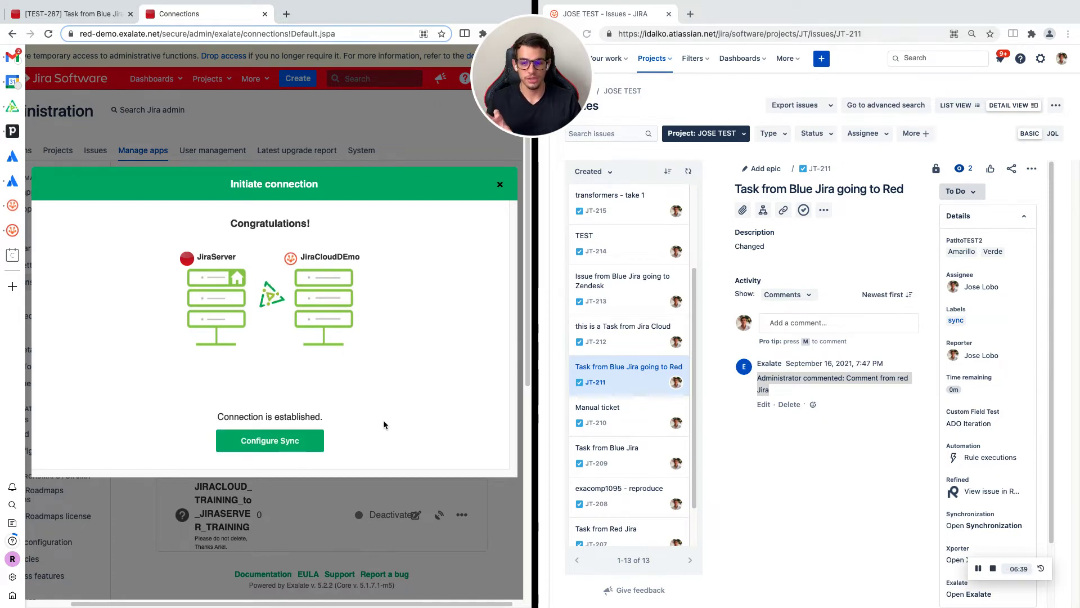
Start configuring the sync for the new connection and choose TEST (TEST) as the JiraServer project
{"action": "left_click", "coordinate": [309, 443]}
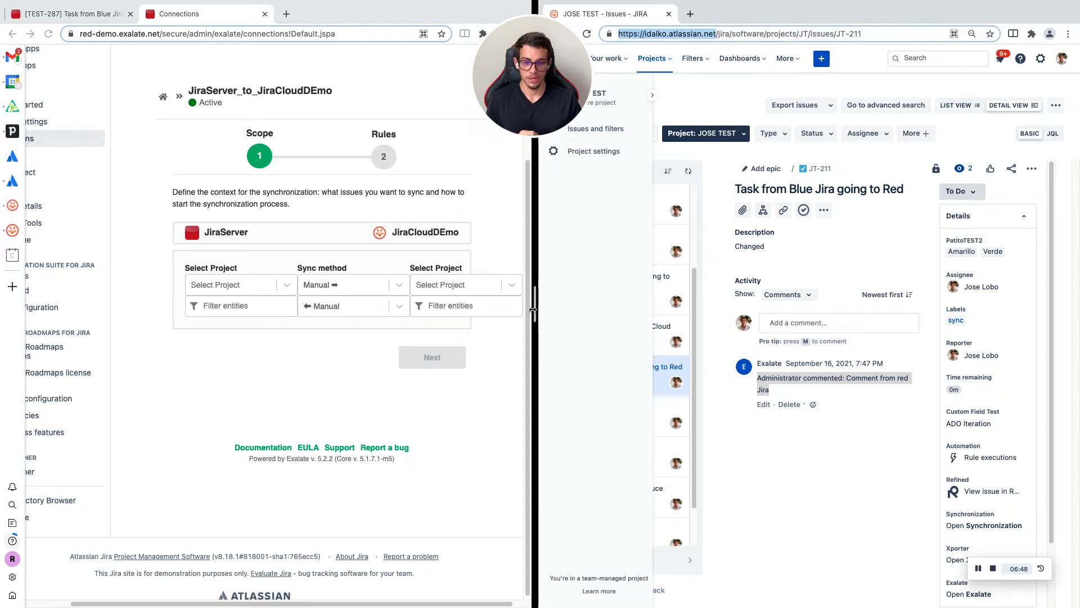
{"action": "left_click_drag", "start_coordinate": [536, 311], "coordinate": [693, 318]}
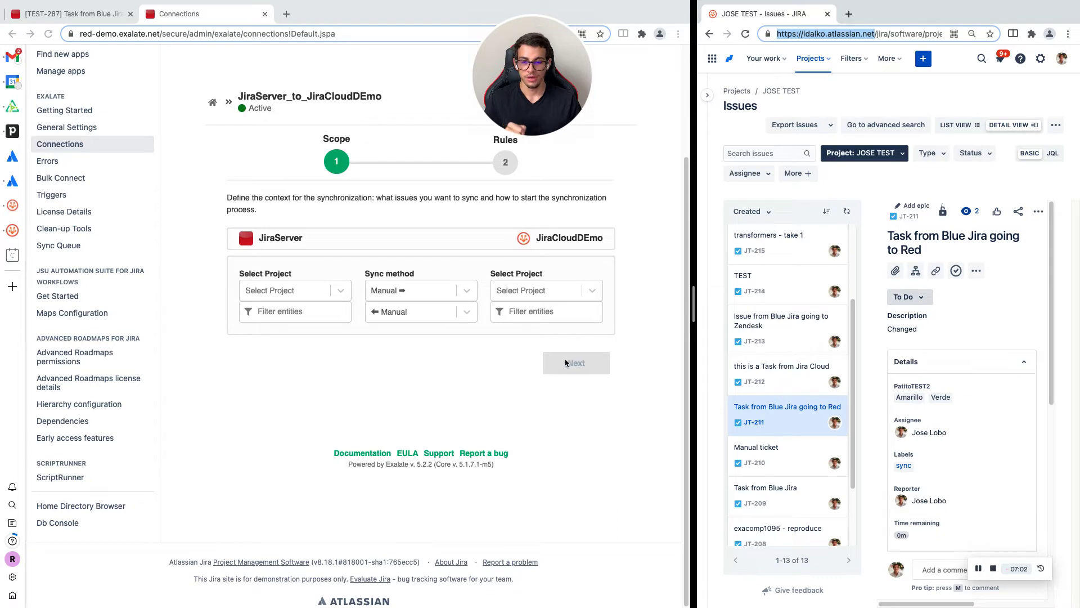
{"action": "left_click", "coordinate": [341, 298]}
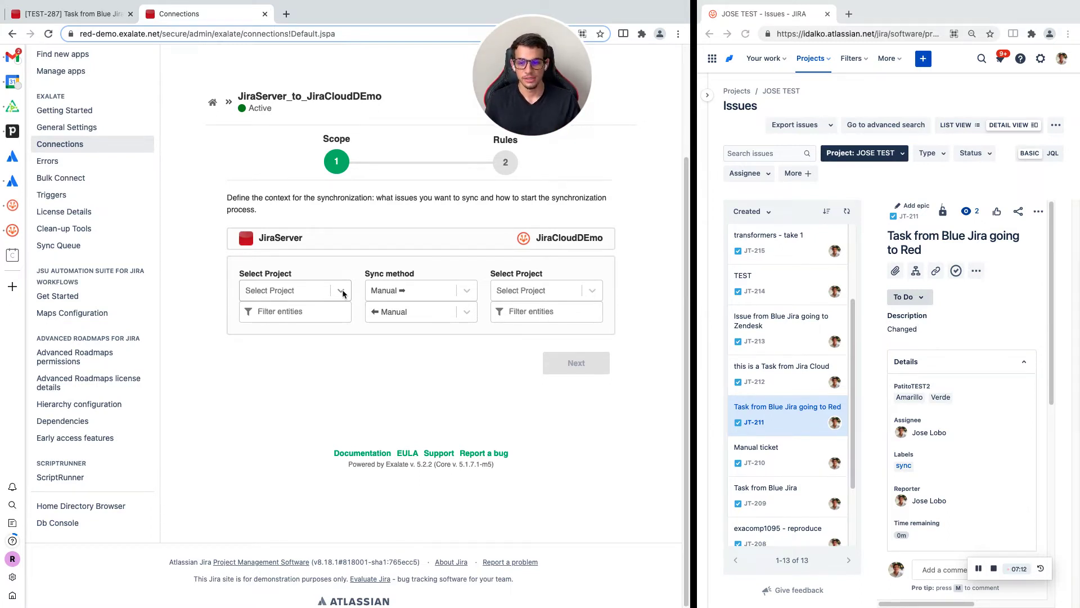
{"action": "left_click", "coordinate": [342, 291]}
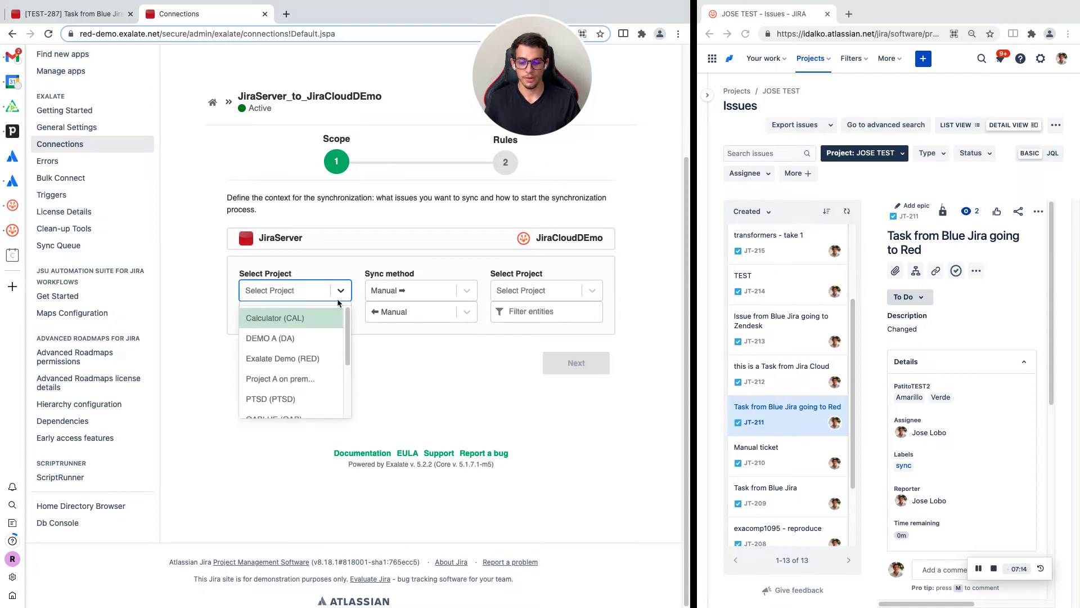
{"action": "type", "text": "test"}
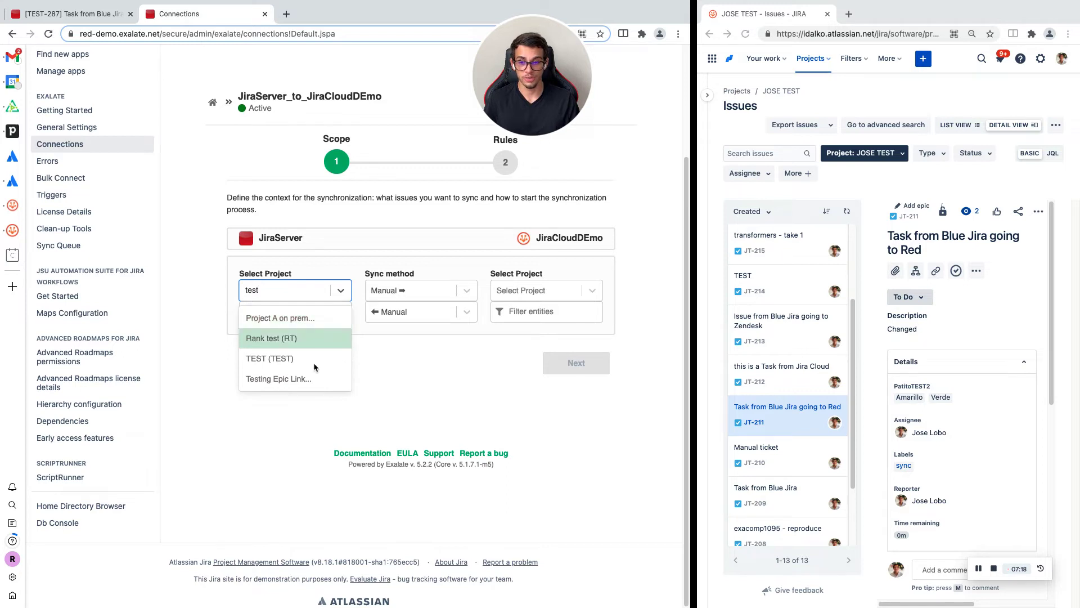
{"action": "left_click", "coordinate": [297, 361]}
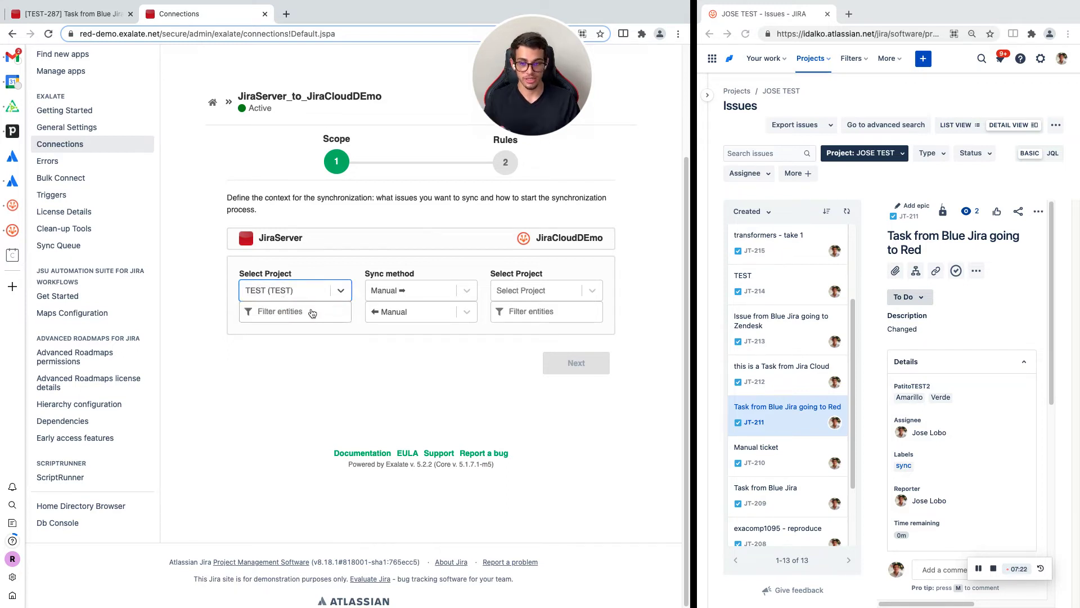
Try to find the JiraCloudDEmo project by searching the project list for "jose test", and clear the search text
{"action": "left_click", "coordinate": [531, 291]}
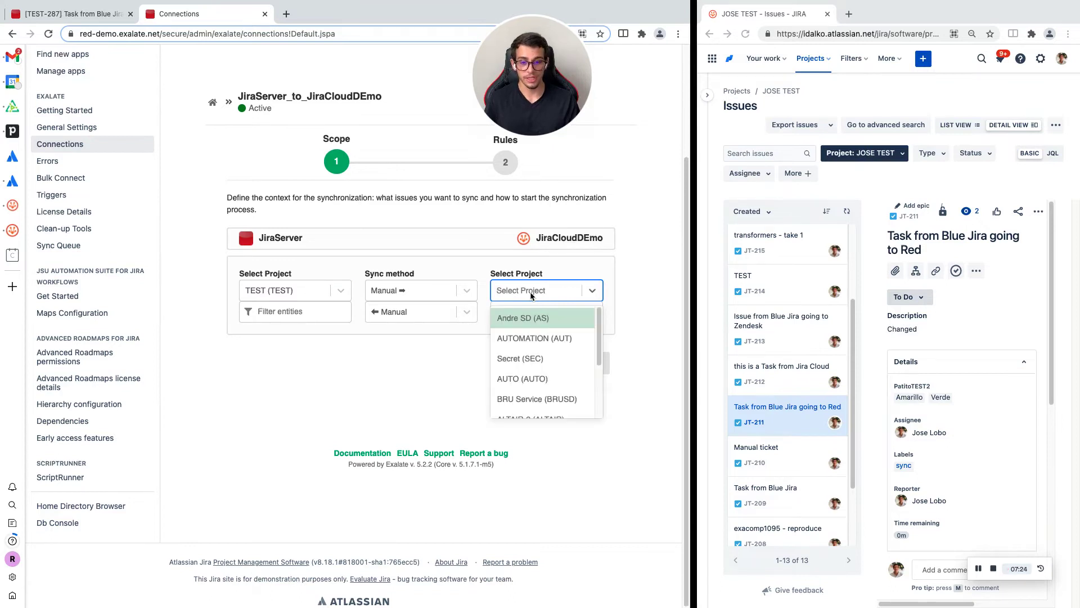
{"action": "type", "text": "jose t"}
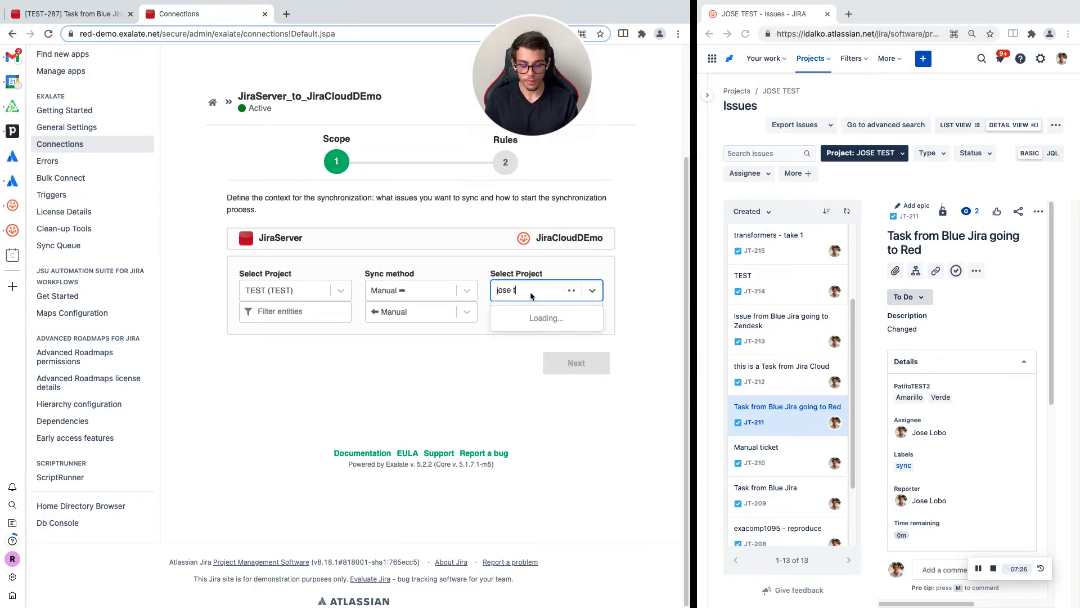
{"action": "type", "text": "est"}
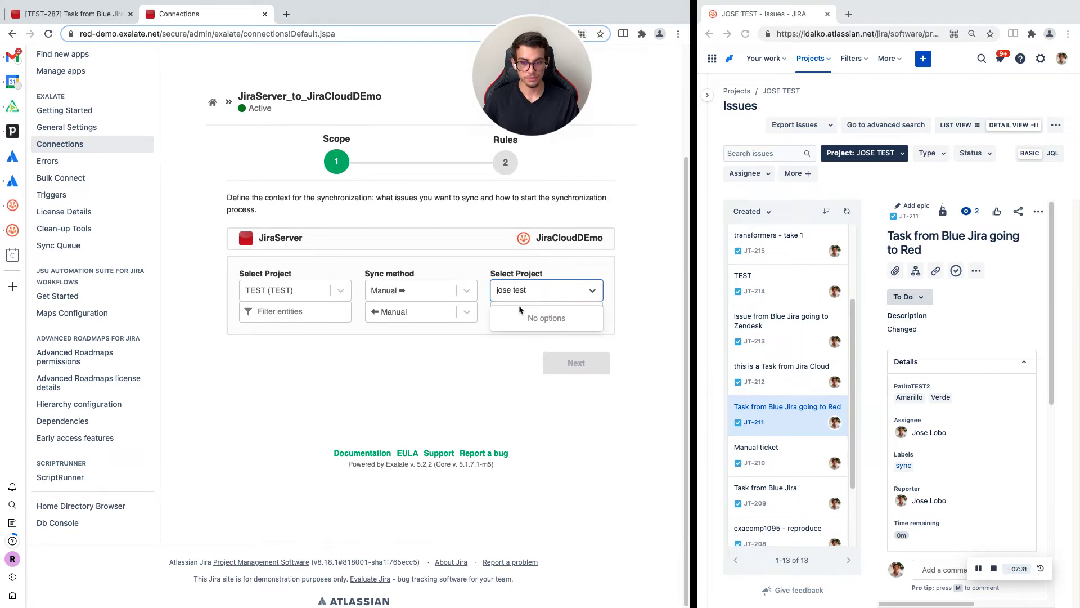
{"action": "left_click", "coordinate": [547, 293]}
{"action": "left_click", "coordinate": [550, 294]}
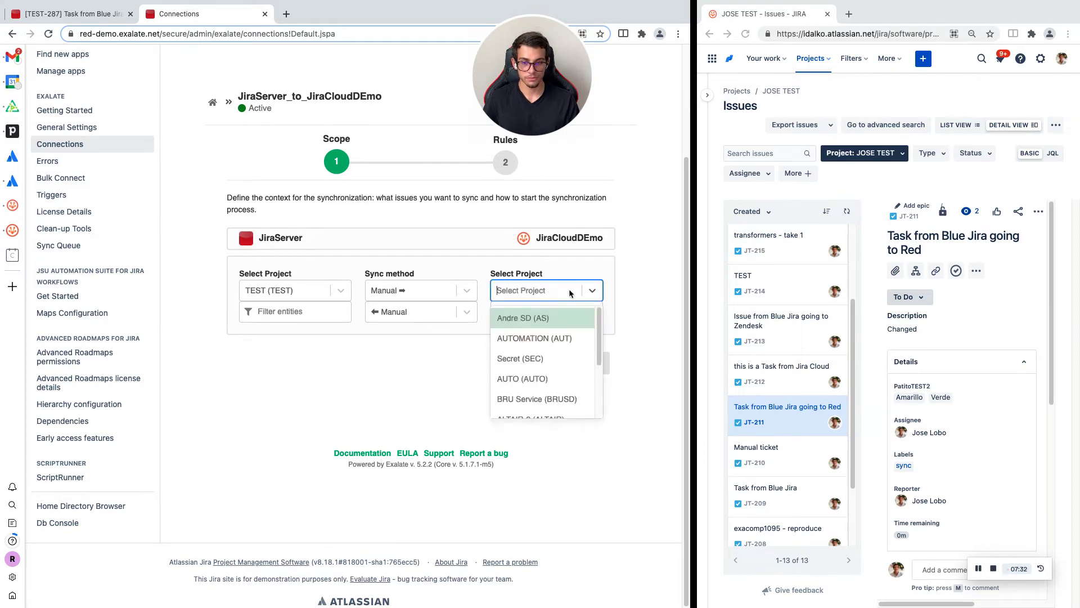
{"action": "type", "text": "j"}
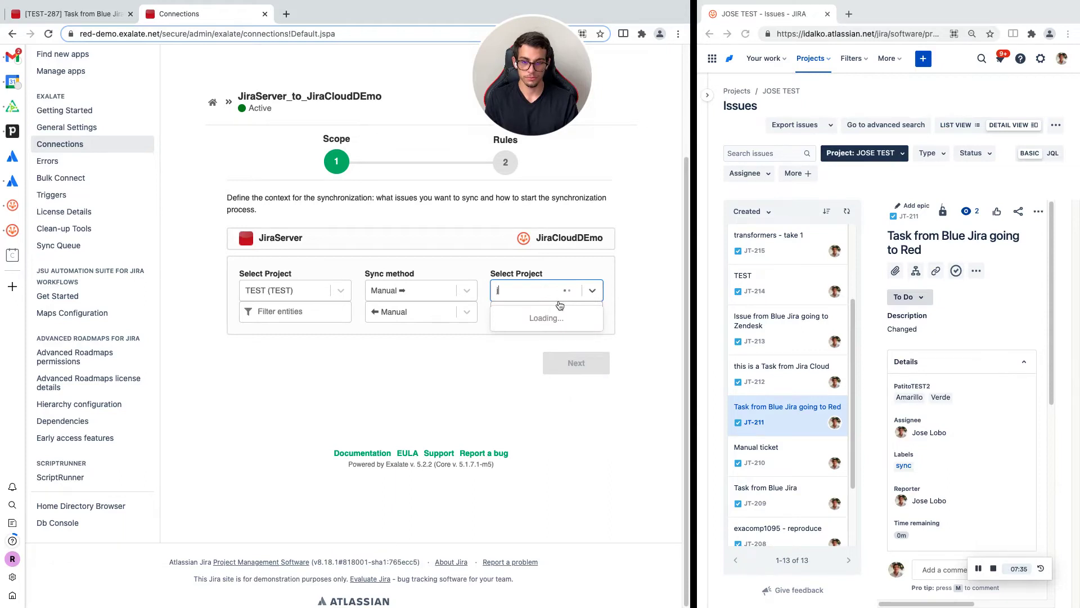
{"action": "type", "text": "ose"}
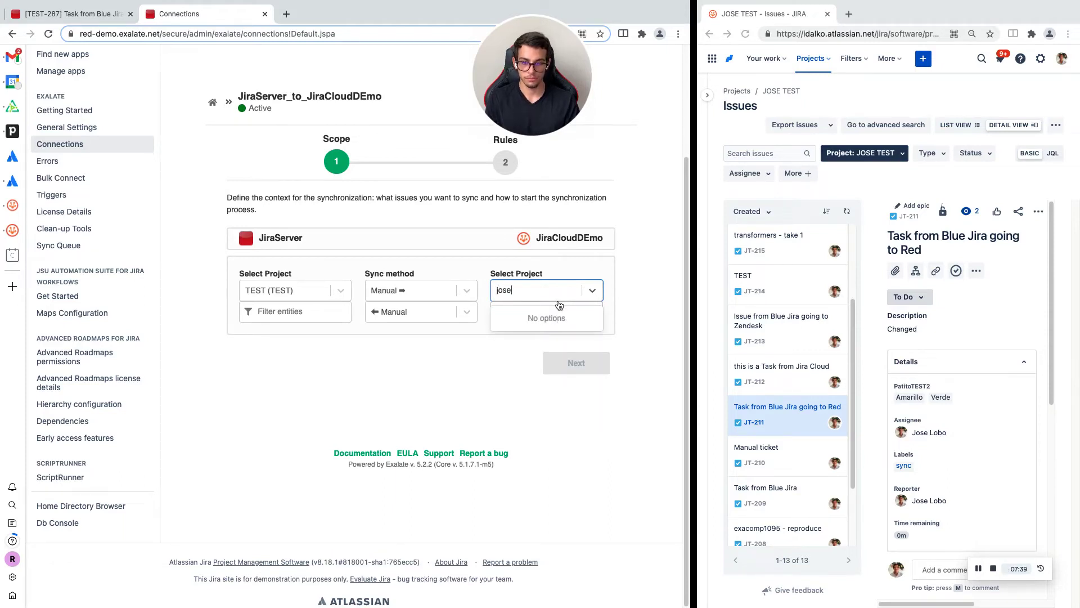
{"action": "type", "text": " te"}
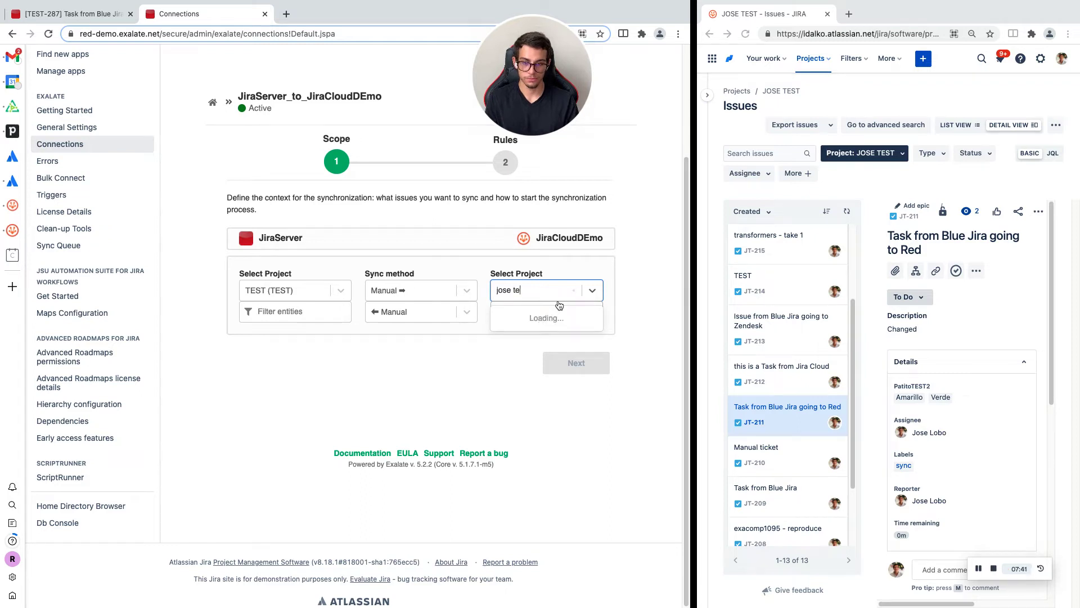
{"action": "key", "text": "BackSpace"}
{"action": "key", "text": "BackSpace"}
{"action": "key", "text": "BackSpace"}
{"action": "key", "text": "BackSpace"}
{"action": "key", "text": "BackSpace"}
{"action": "key", "text": "BackSpace"}
{"action": "key", "text": "BackSpace"}
Choose JOSE TEST (JT) from the full project list as the JiraCloudDEmo project
{"action": "scroll", "coordinate": [541, 366], "scroll_direction": "down", "scroll_amount": 4}
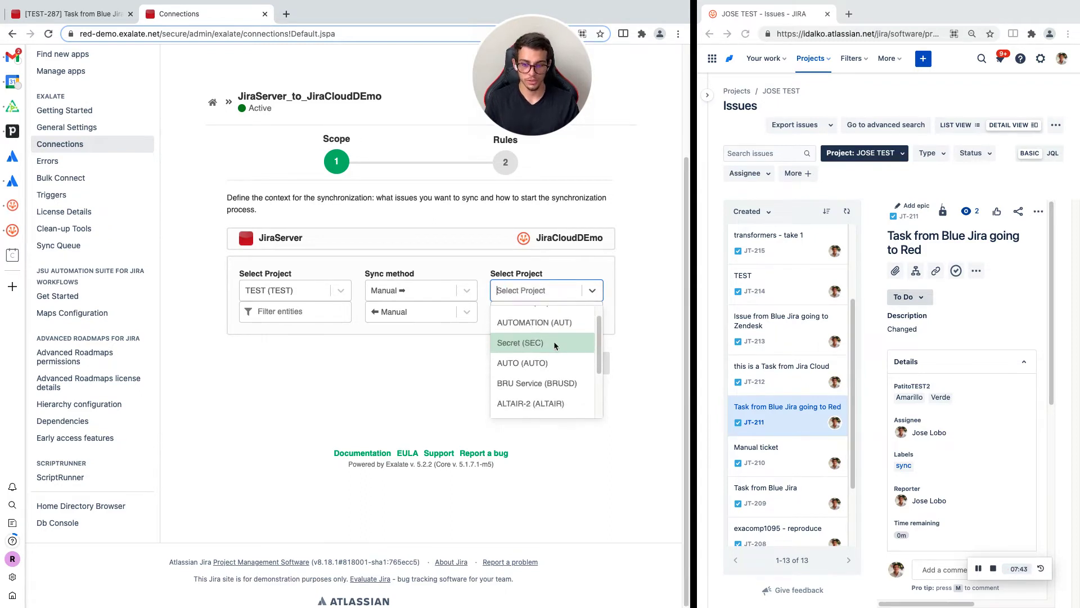
{"action": "scroll", "coordinate": [540, 376], "scroll_direction": "up", "scroll_amount": 4}
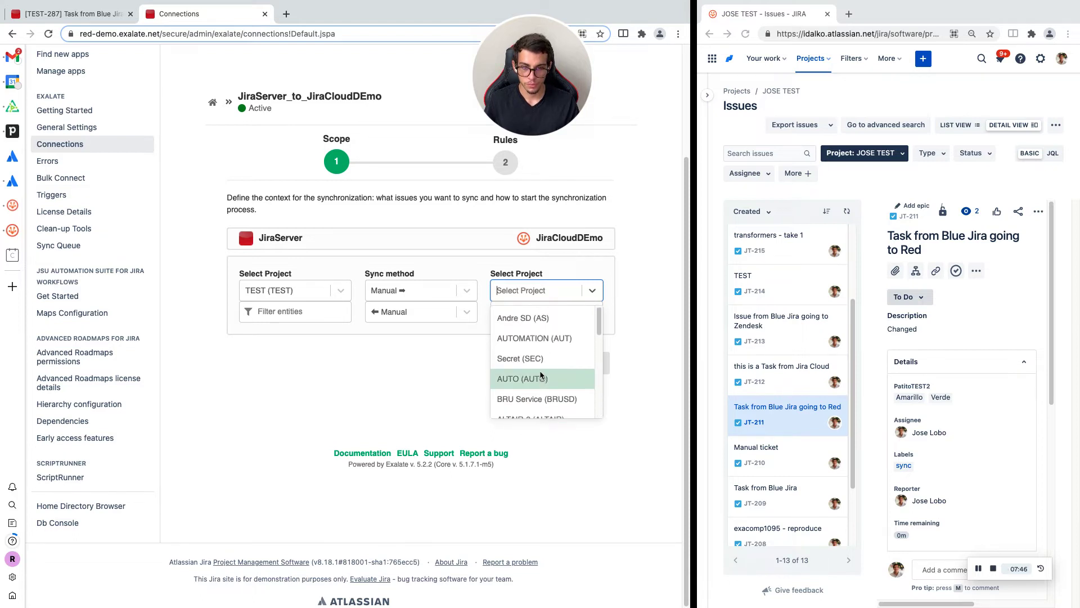
{"action": "scroll", "coordinate": [541, 375], "scroll_direction": "down", "scroll_amount": 4}
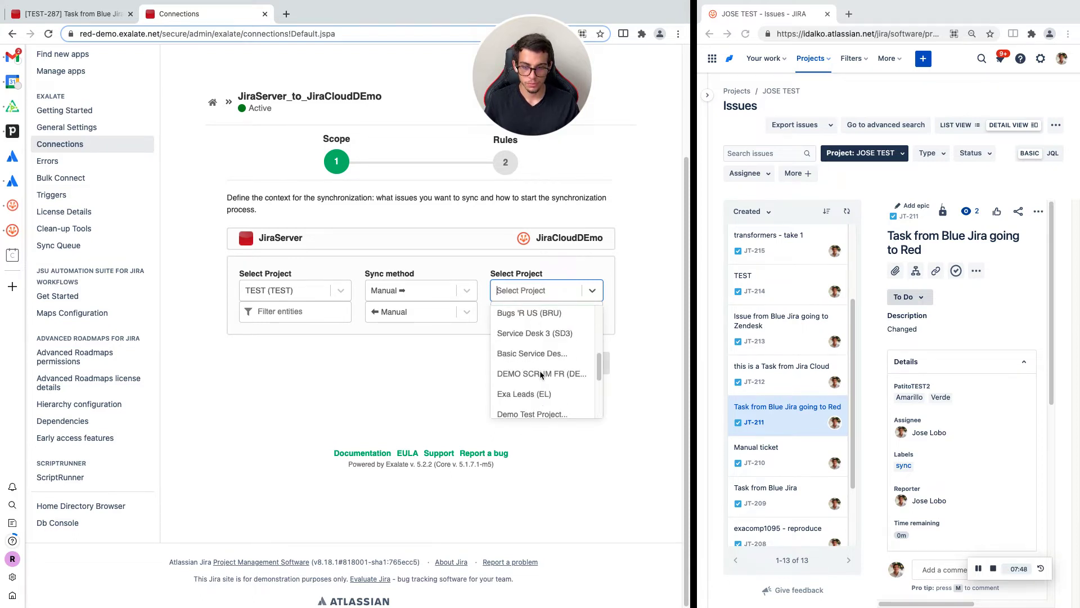
{"action": "scroll", "coordinate": [540, 375], "scroll_direction": "down", "scroll_amount": 4}
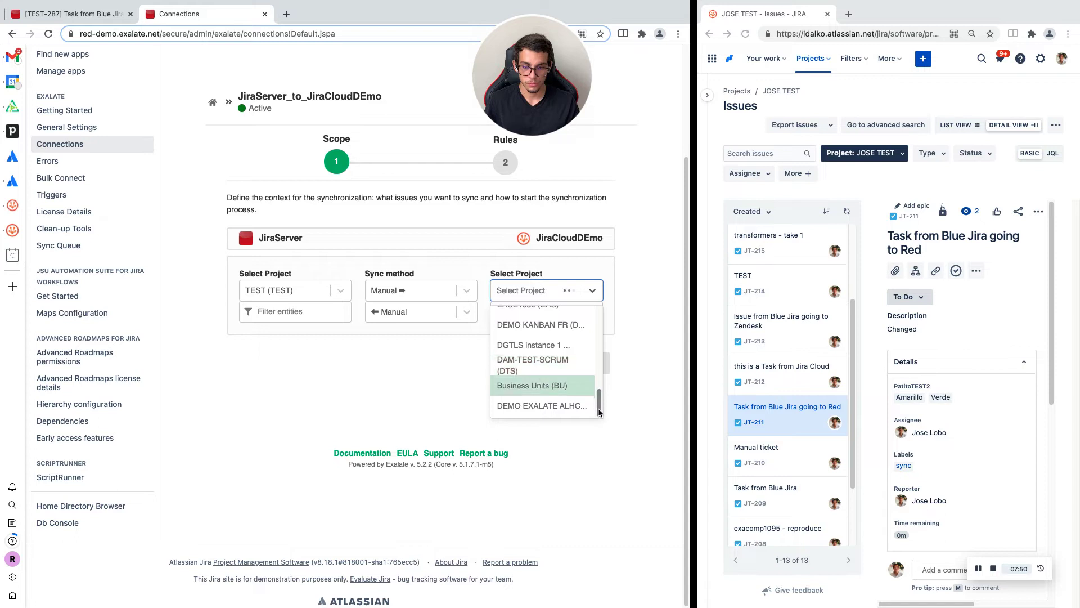
{"action": "mouse_move", "coordinate": [600, 406]}
{"action": "left_mouse_down"}
{"action": "mouse_move", "coordinate": [594, 377]}
{"action": "mouse_move", "coordinate": [593, 417]}
{"action": "left_mouse_up"}
{"action": "left_click", "coordinate": [540, 354]}
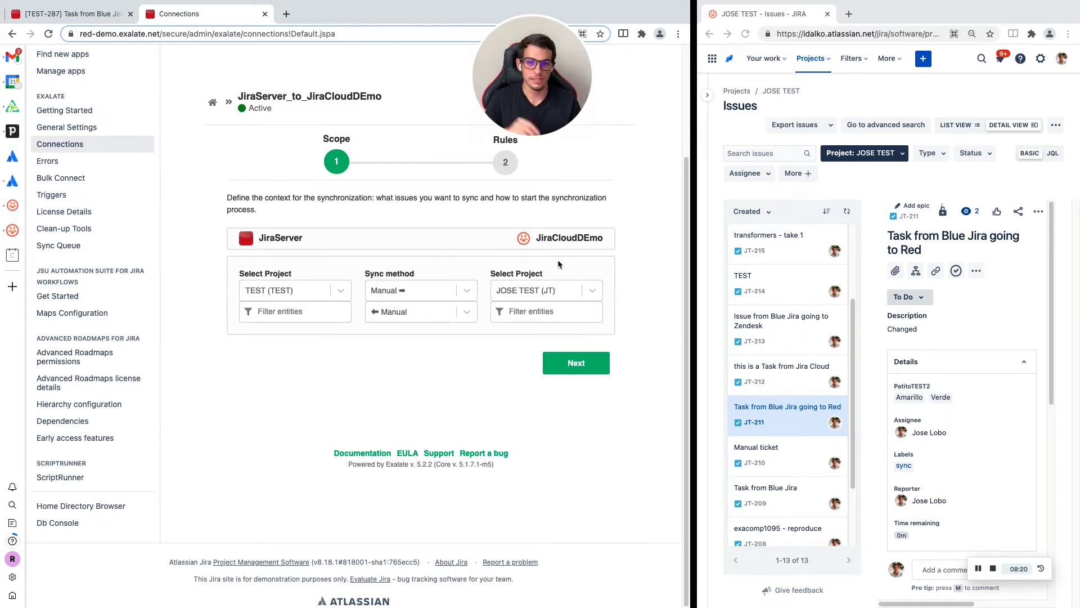
Set the sync method to Automatic in both directions between JiraServer and JiraCloudDEmo
{"action": "left_click", "coordinate": [464, 291]}
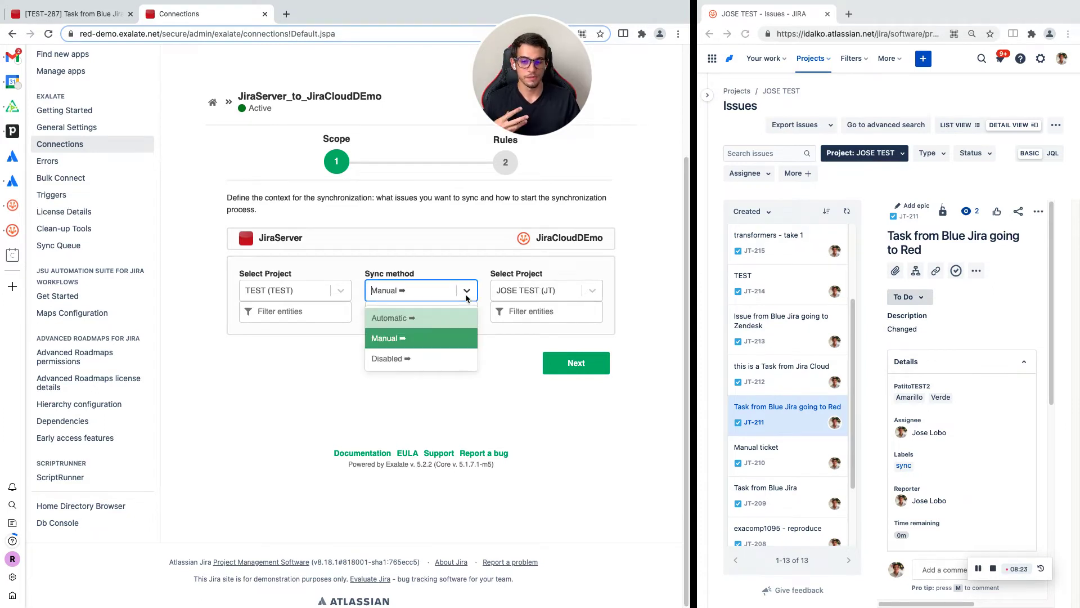
{"action": "left_click", "coordinate": [447, 321]}
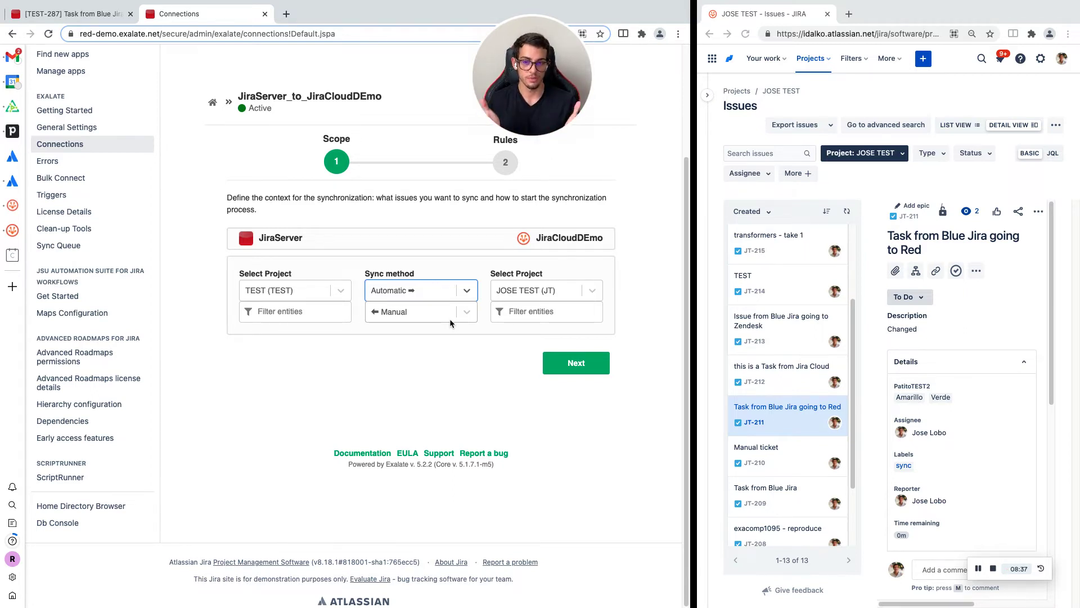
{"action": "left_click", "coordinate": [423, 297]}
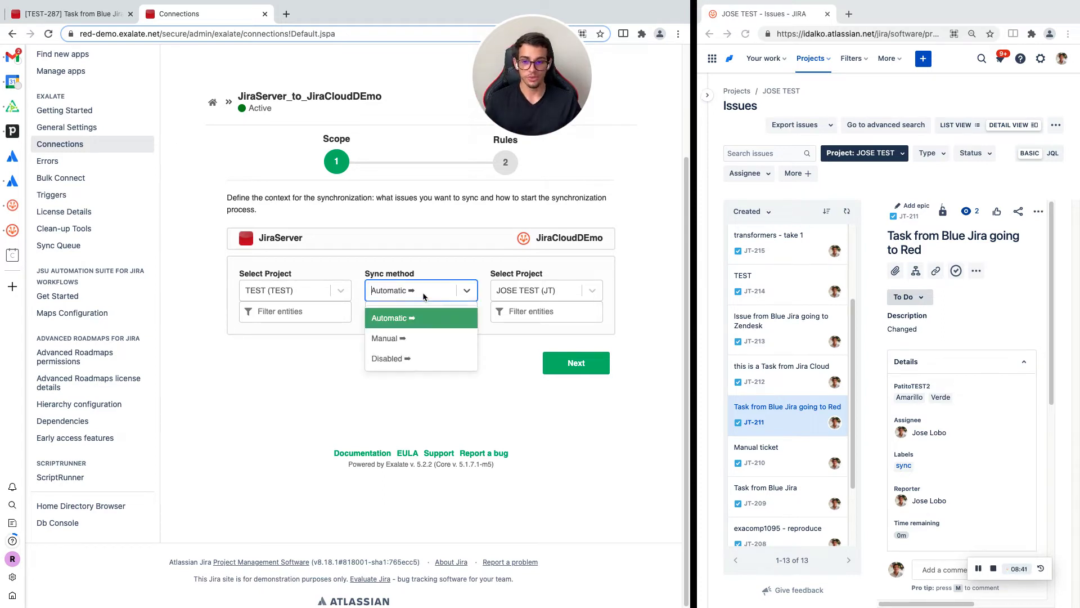
{"action": "left_click", "coordinate": [423, 319]}
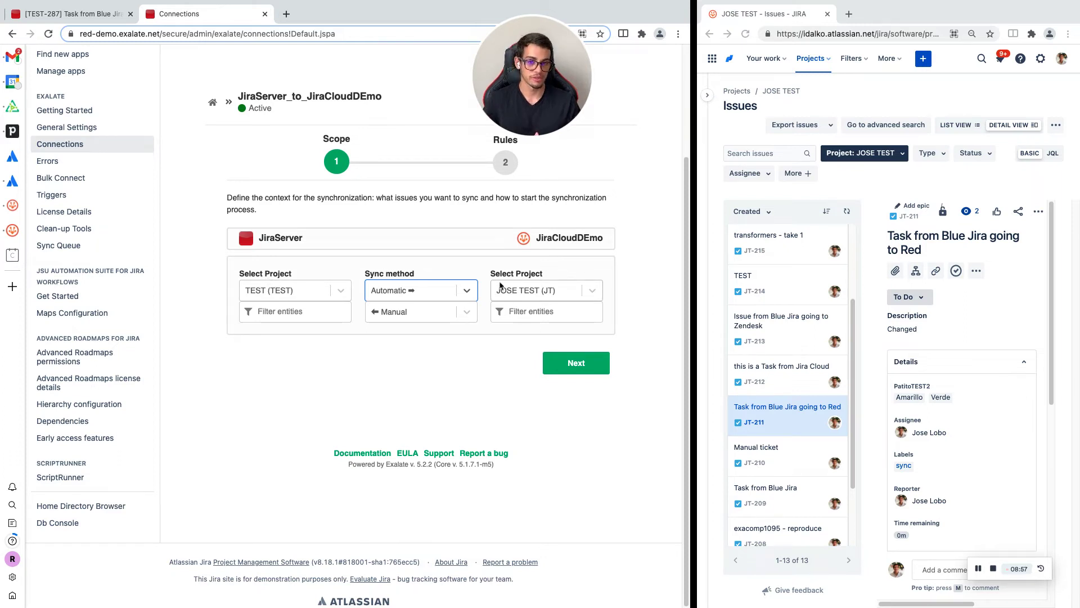
{"action": "left_click", "coordinate": [466, 315]}
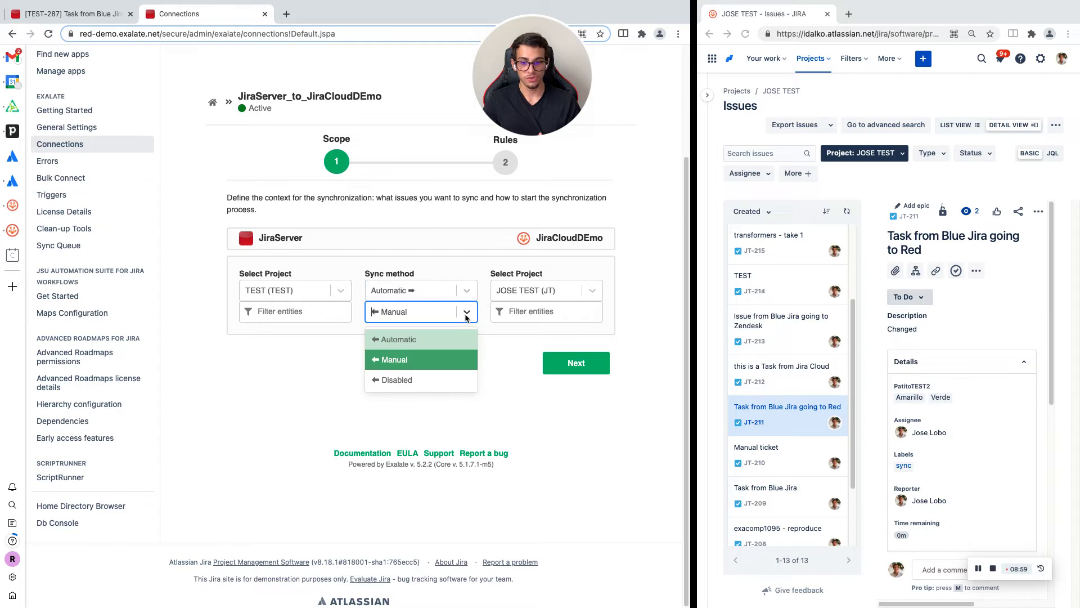
{"action": "left_click", "coordinate": [418, 340]}
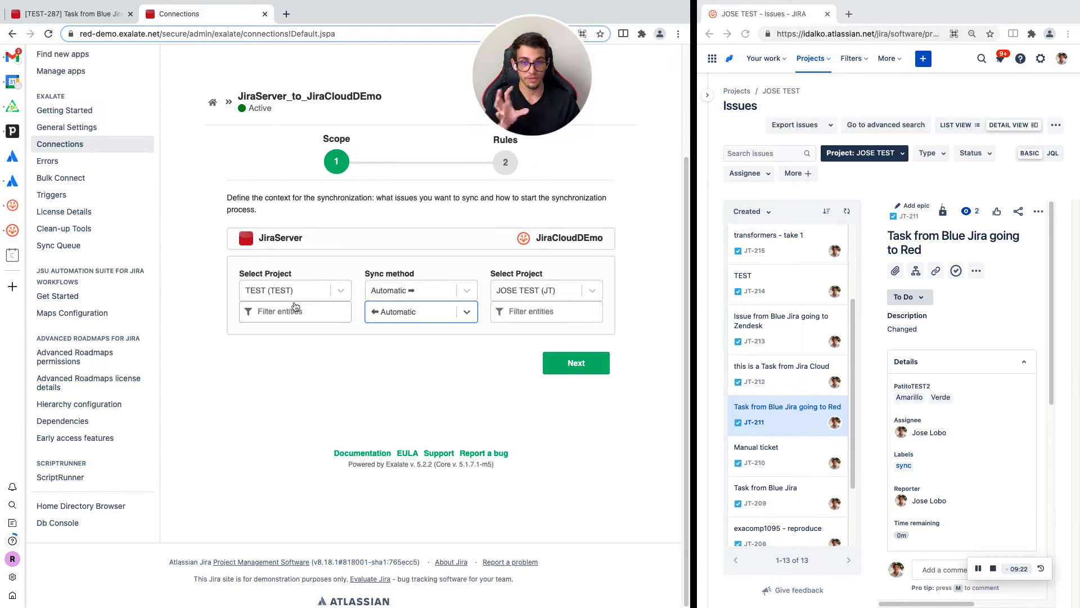
Filter the JiraServer project's entities to the Task issue type and save the filter
{"action": "left_click", "coordinate": [261, 317]}
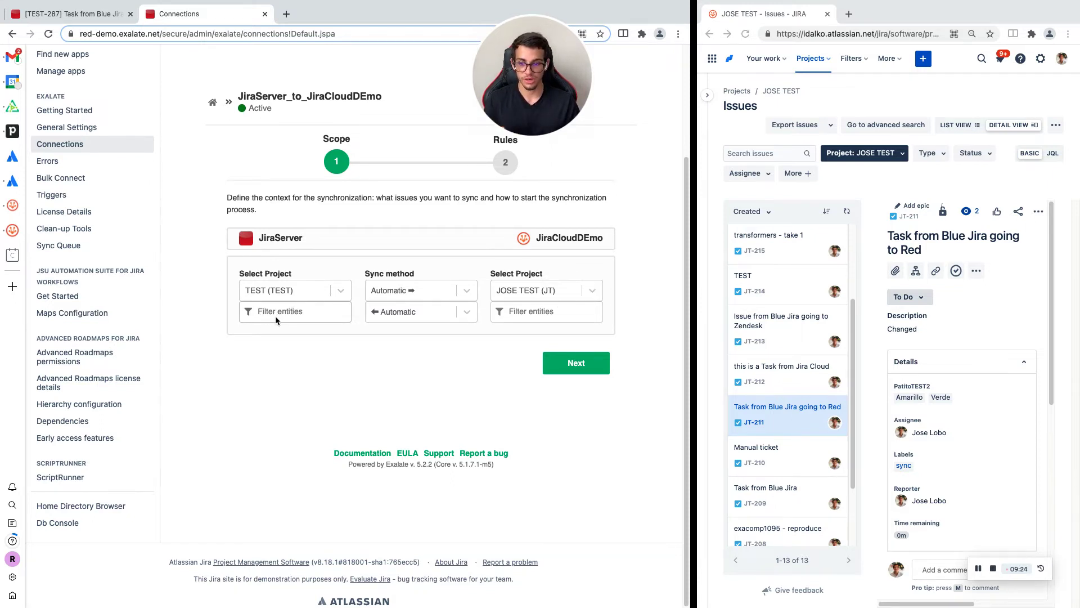
{"action": "left_click", "coordinate": [276, 321]}
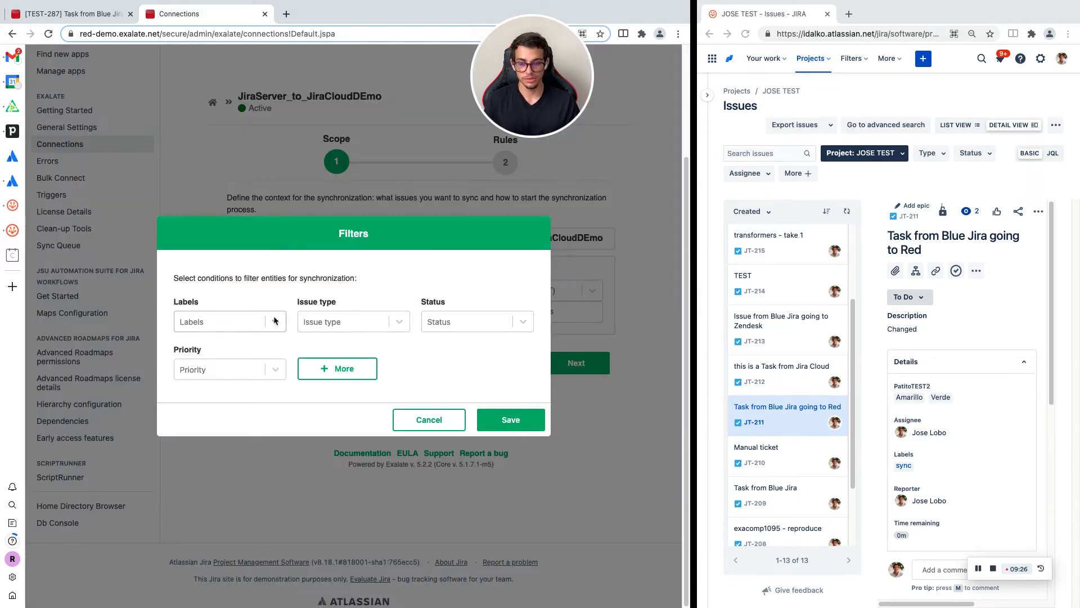
{"action": "left_click", "coordinate": [321, 367]}
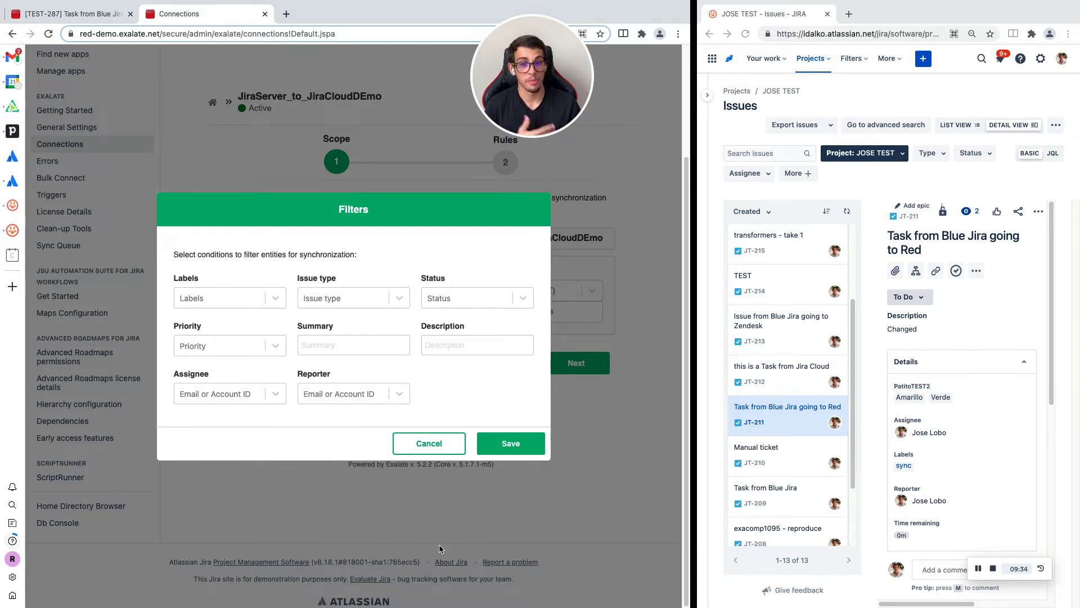
{"action": "left_click", "coordinate": [380, 304]}
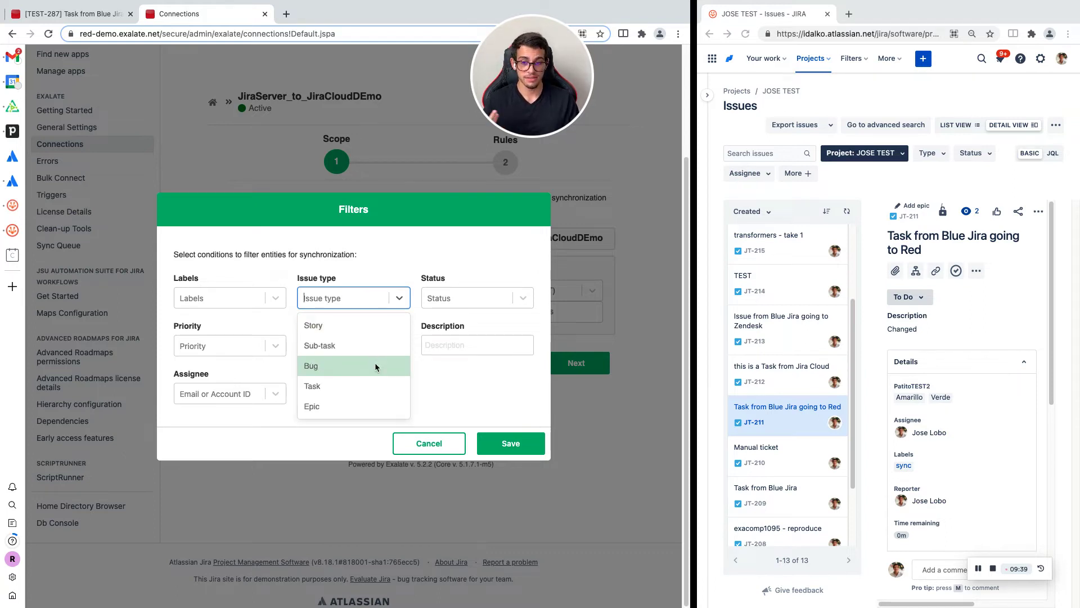
{"action": "left_click", "coordinate": [333, 389]}
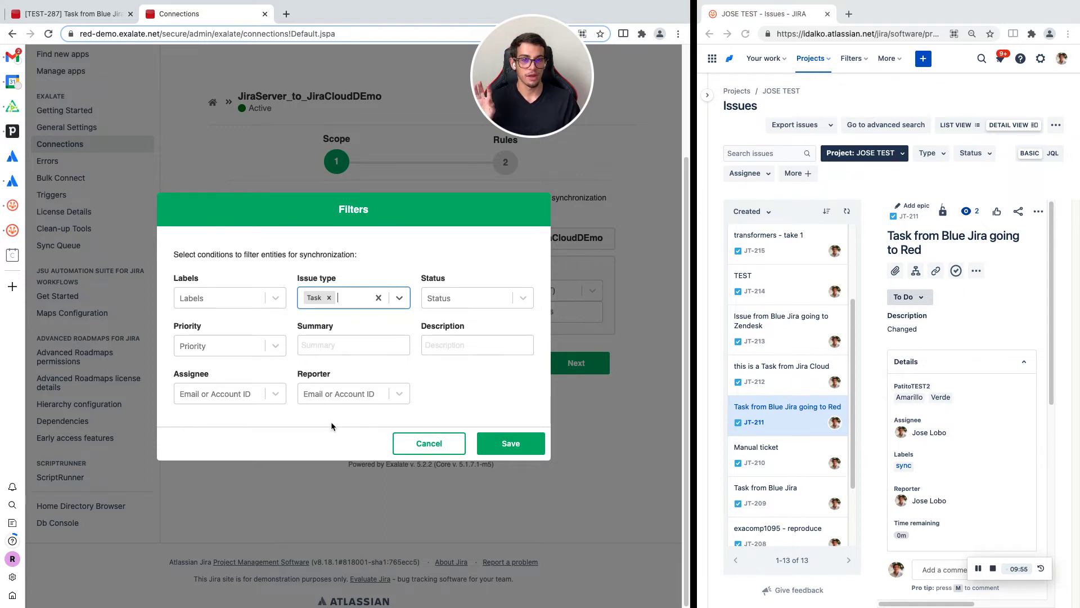
{"action": "left_click", "coordinate": [506, 444]}
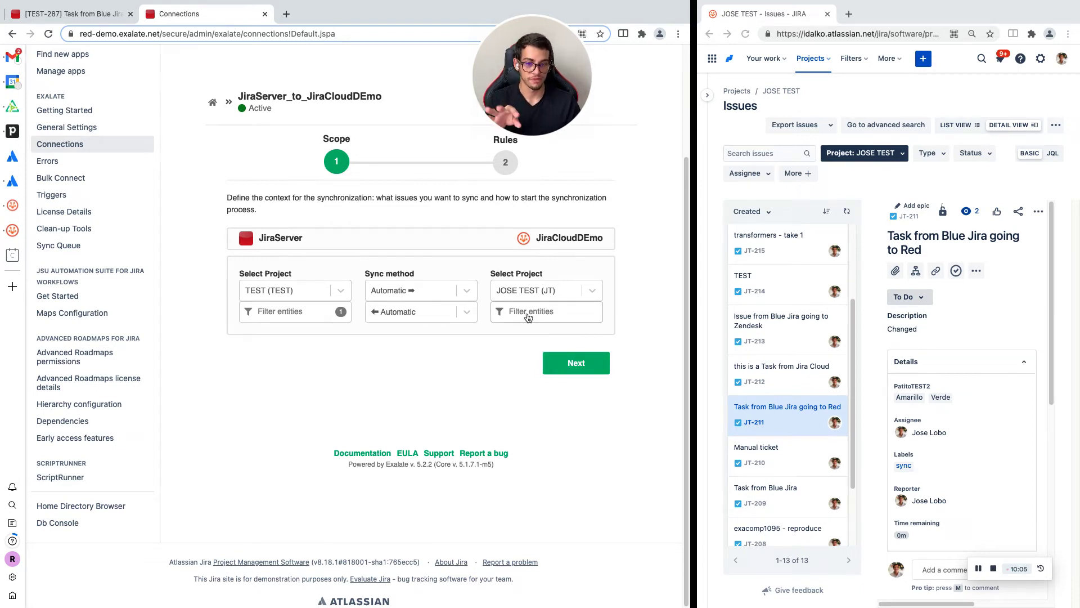
Proceed to the synchronization rules and delete the Priority field mapping
{"action": "left_click", "coordinate": [566, 363]}
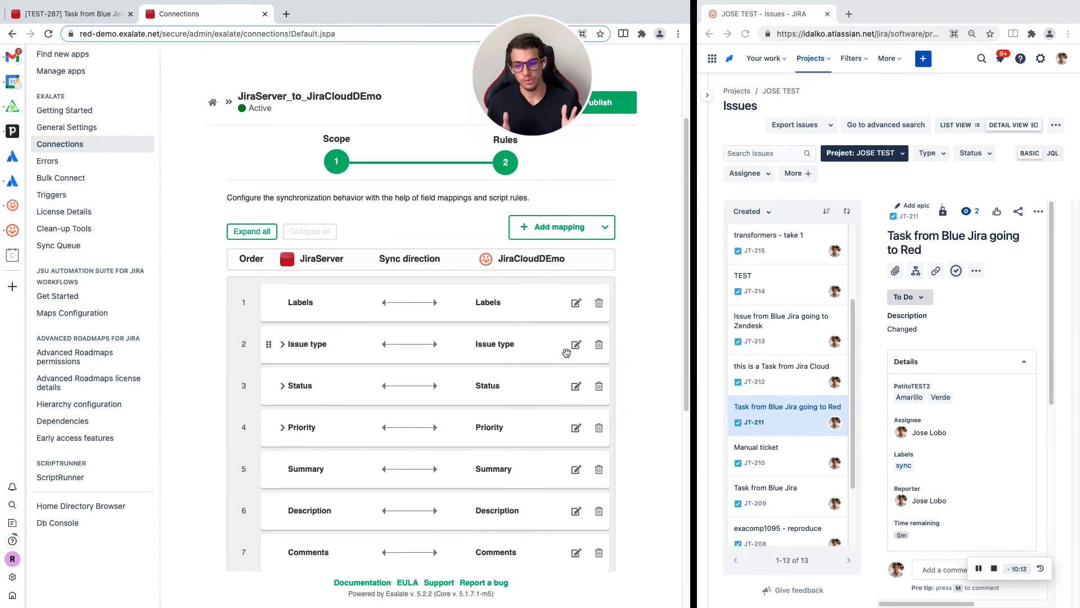
{"action": "scroll", "coordinate": [568, 354], "scroll_direction": "down", "scroll_amount": 3}
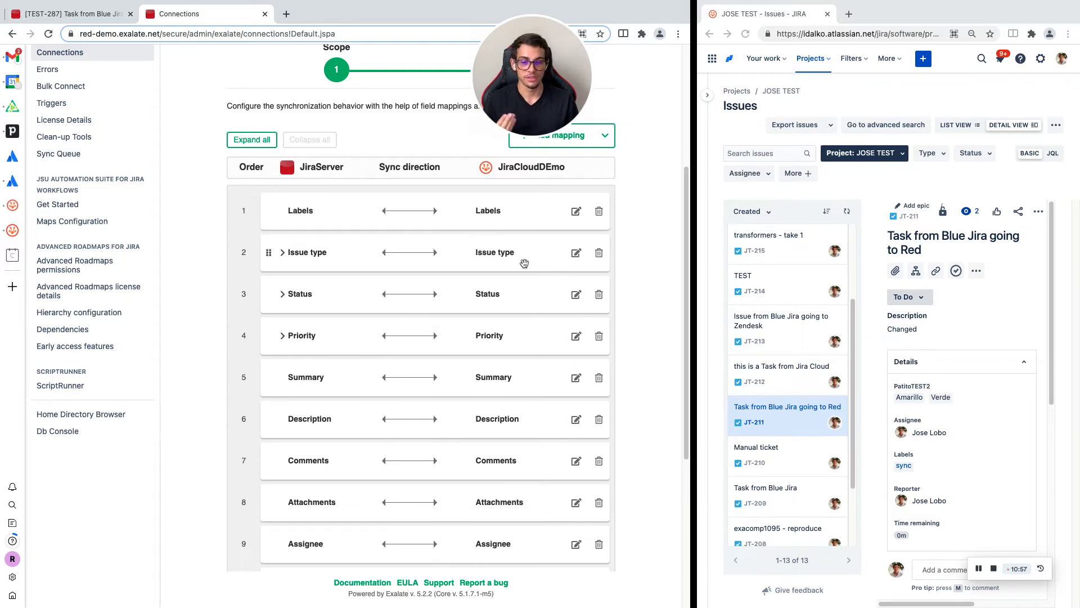
{"action": "scroll", "coordinate": [524, 264], "scroll_direction": "down", "scroll_amount": 2}
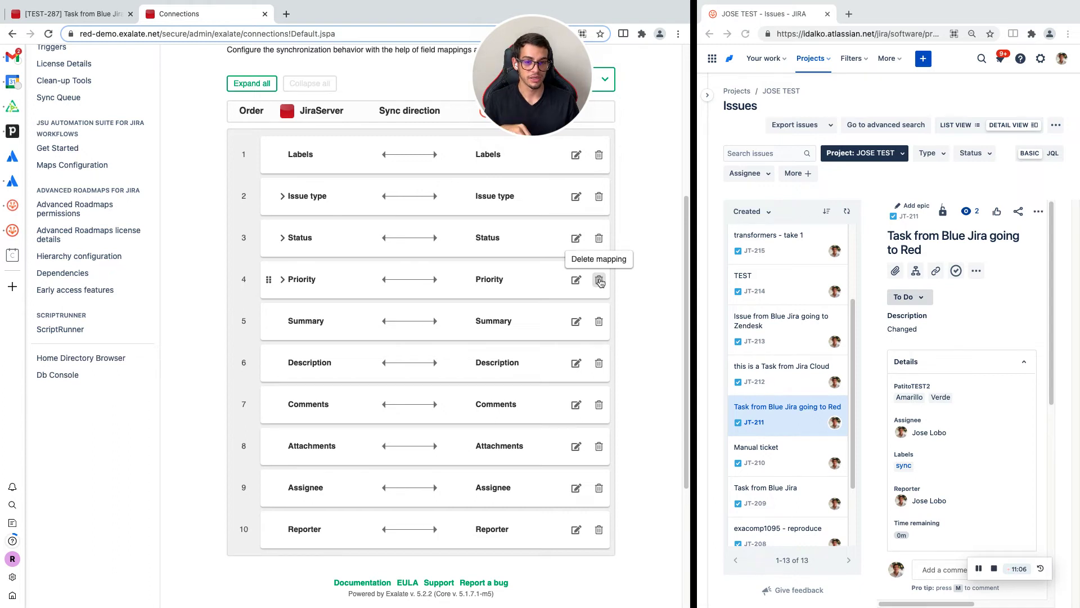
{"action": "left_click", "coordinate": [599, 281]}
{"action": "left_click", "coordinate": [478, 362]}
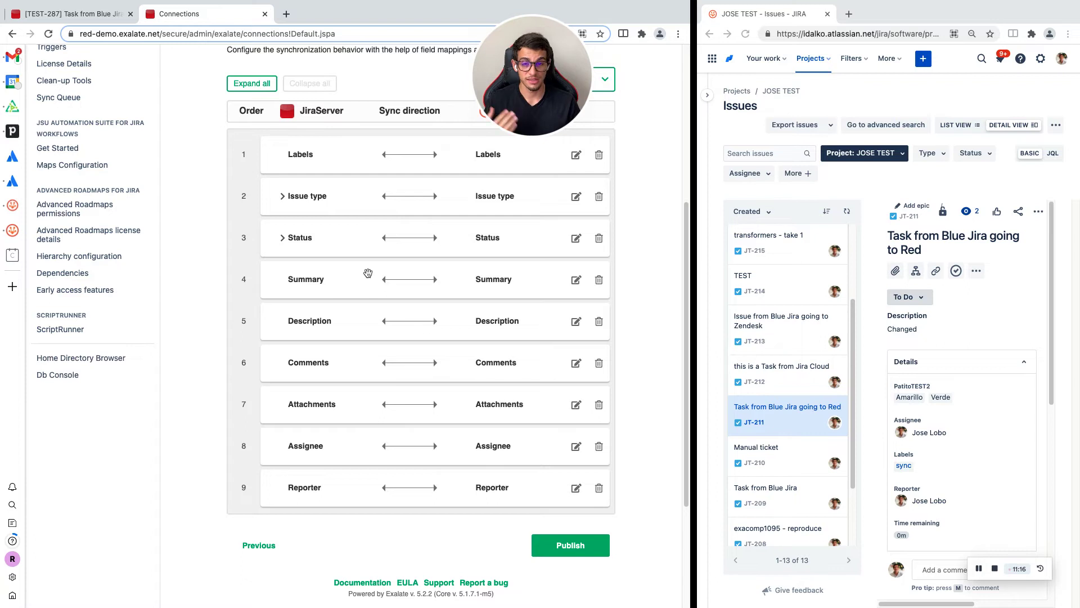
Examine the Status mapping's value pairs and no-match options, save the mapping, and review the list of field mappings
{"action": "left_click", "coordinate": [282, 238]}
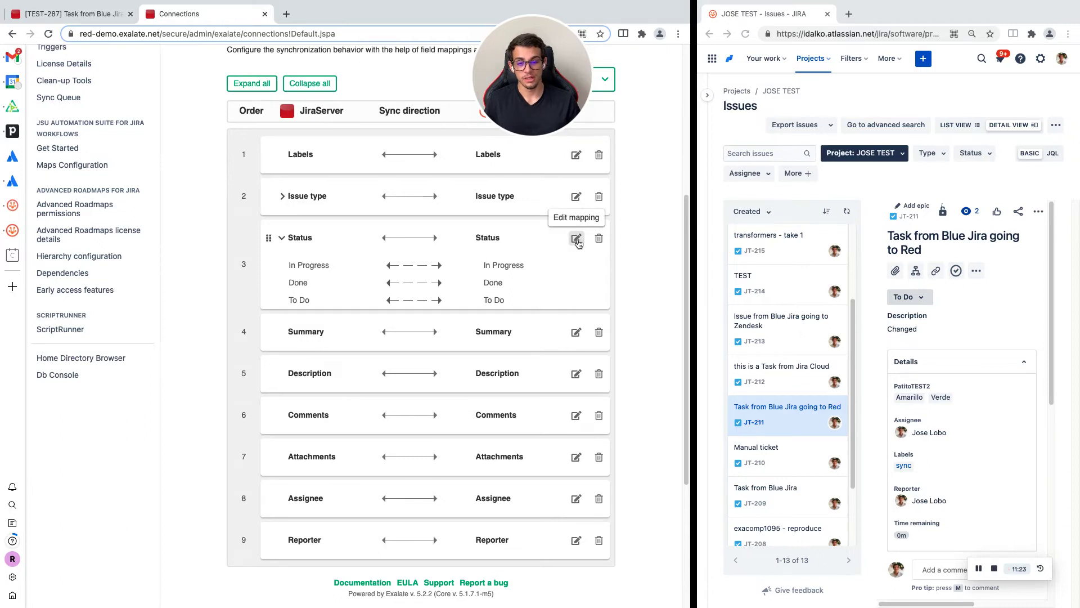
{"action": "left_click", "coordinate": [576, 238]}
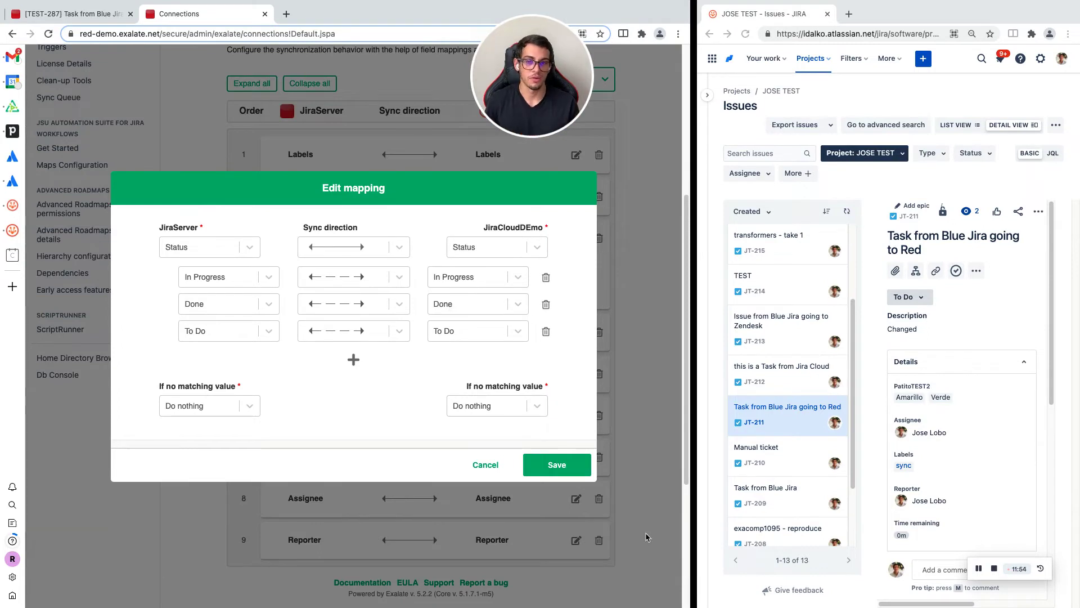
{"action": "left_click", "coordinate": [269, 278]}
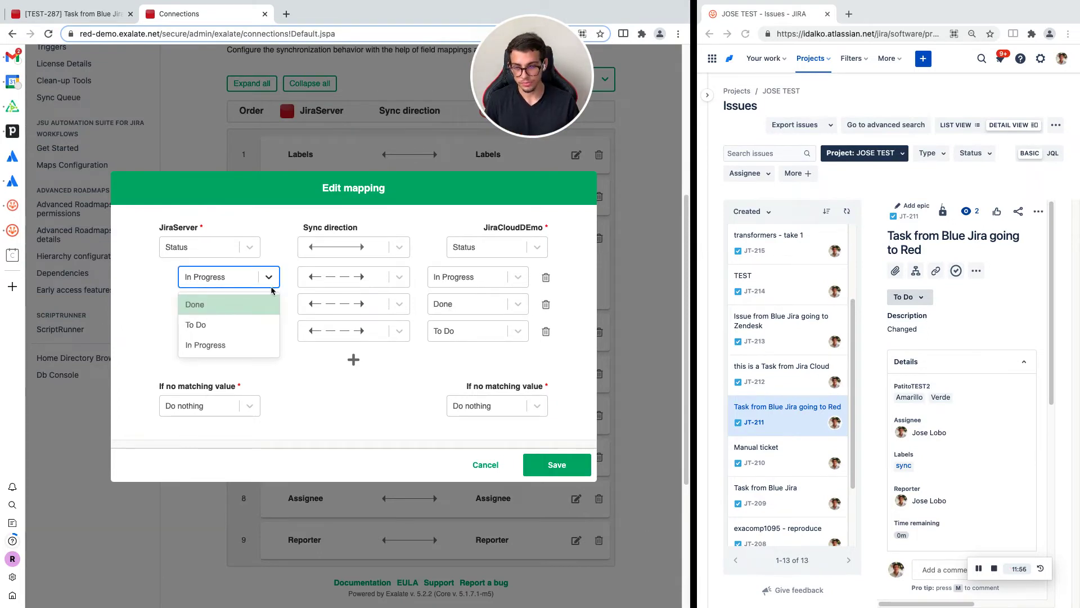
{"action": "left_click", "coordinate": [318, 361]}
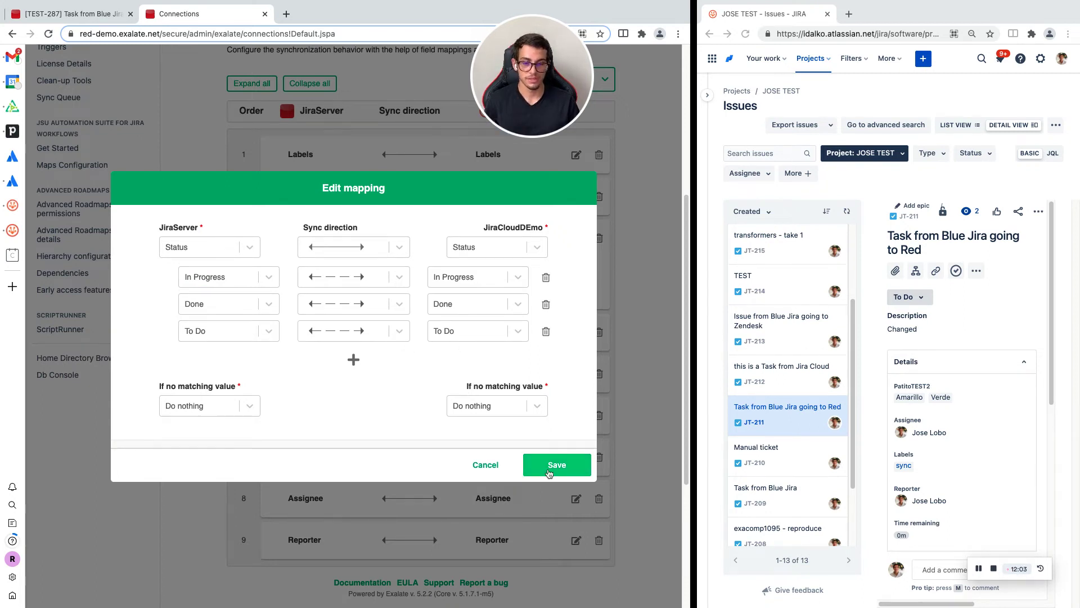
{"action": "left_click", "coordinate": [549, 471]}
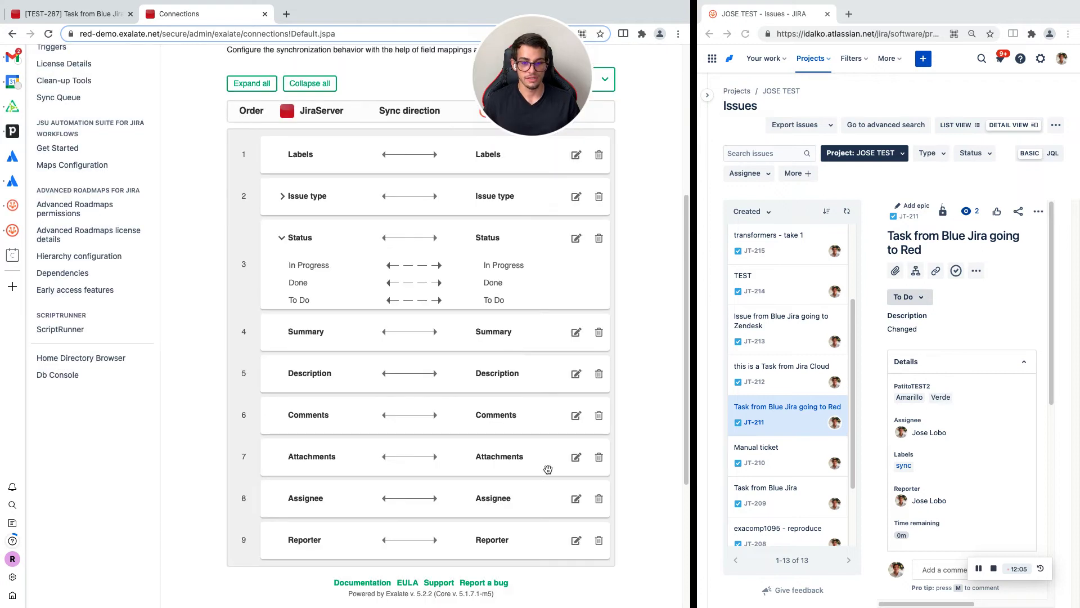
{"action": "scroll", "coordinate": [542, 472], "scroll_direction": "down", "scroll_amount": 2}
{"action": "scroll", "coordinate": [542, 473], "scroll_direction": "up", "scroll_amount": 6}
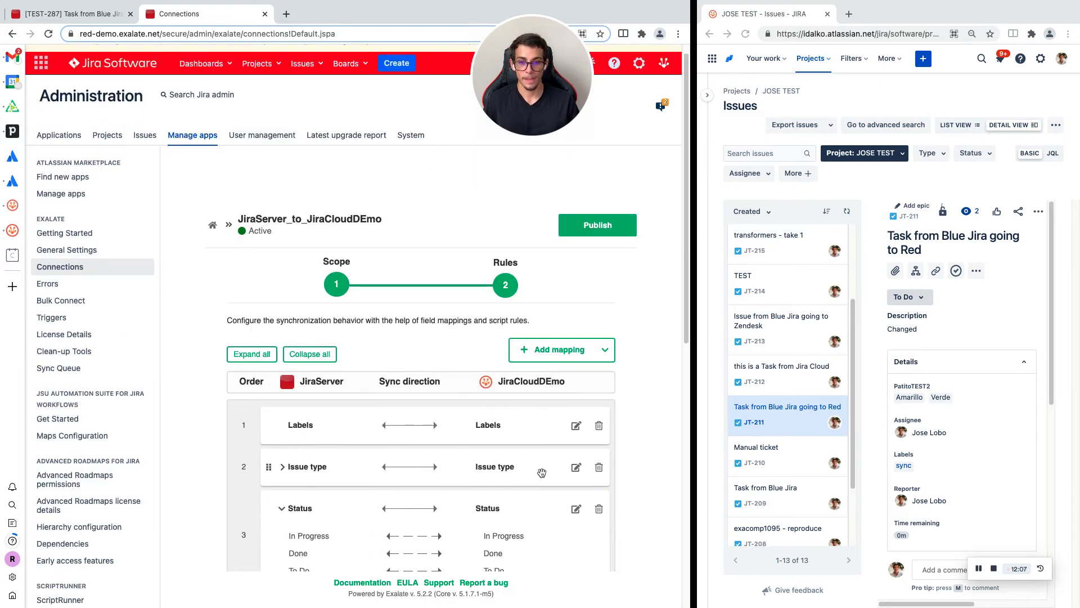
{"action": "scroll", "coordinate": [542, 467], "scroll_direction": "down", "scroll_amount": 3}
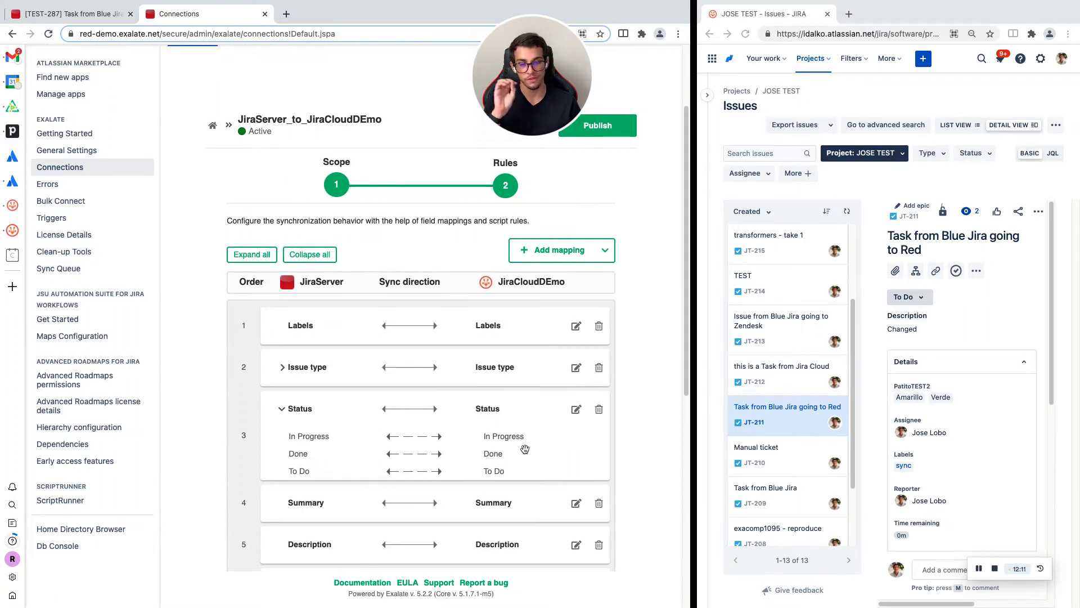
{"action": "scroll", "coordinate": [523, 442], "scroll_direction": "down", "scroll_amount": 1}
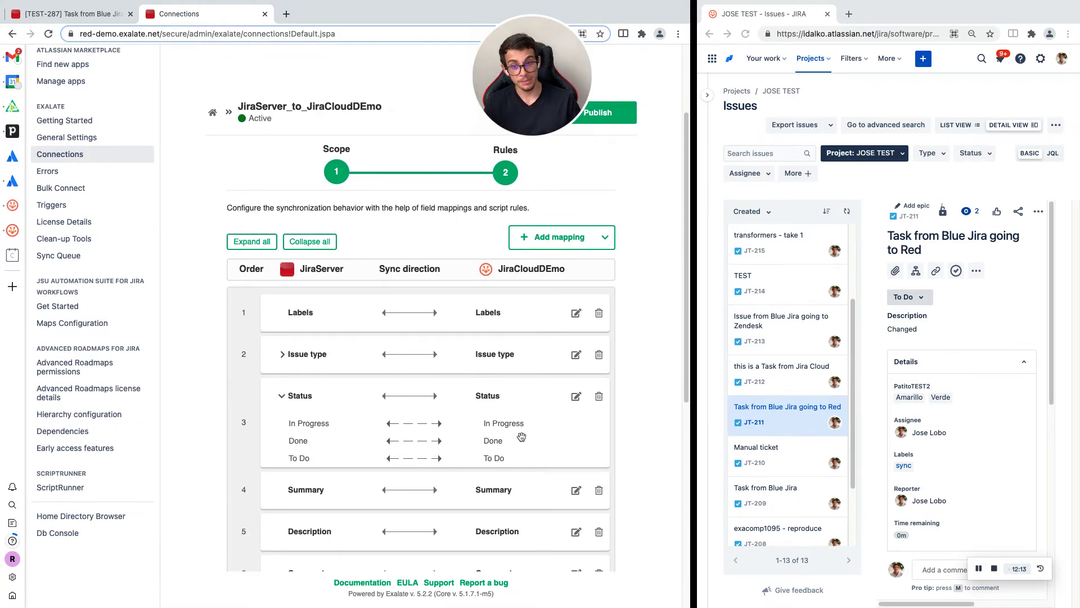
{"action": "scroll", "coordinate": [522, 437], "scroll_direction": "down", "scroll_amount": 1}
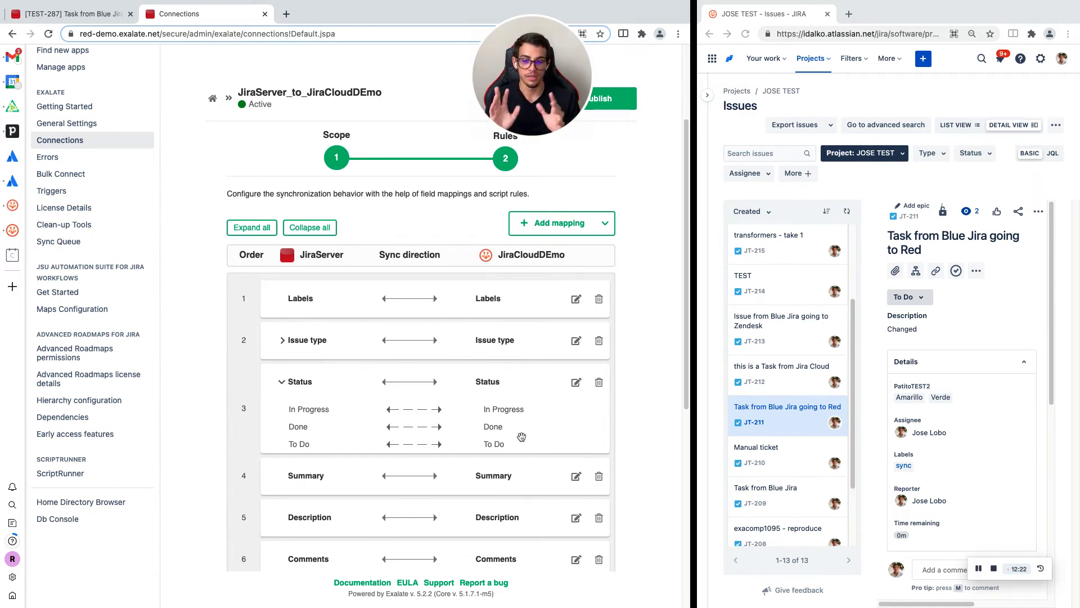
{"action": "scroll", "coordinate": [522, 438], "scroll_direction": "down", "scroll_amount": 5}
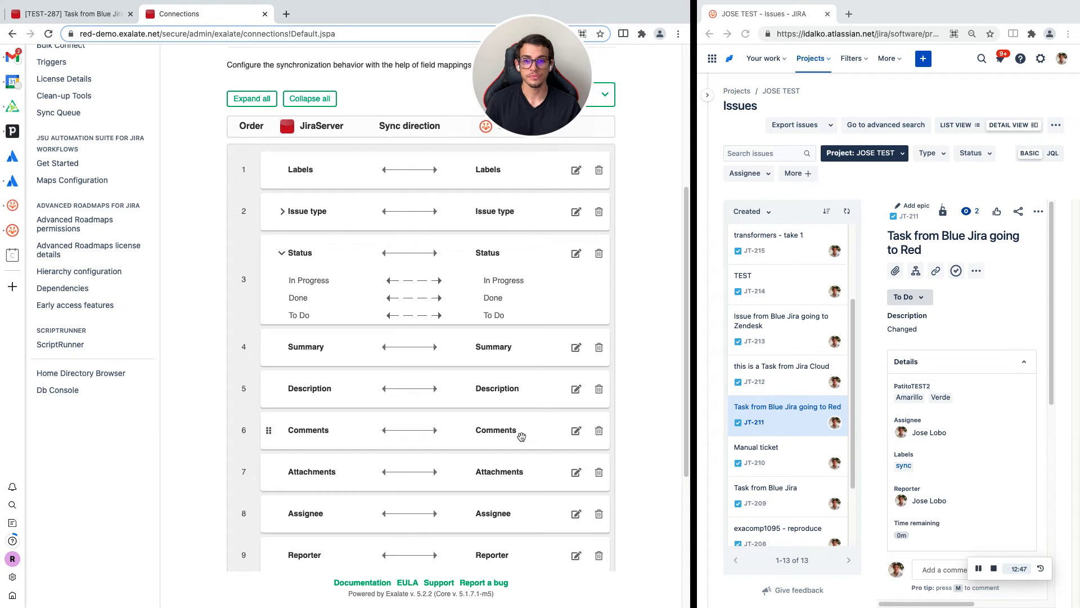
{"action": "left_click_drag", "start_coordinate": [531, 104], "coordinate": [677, 104]}
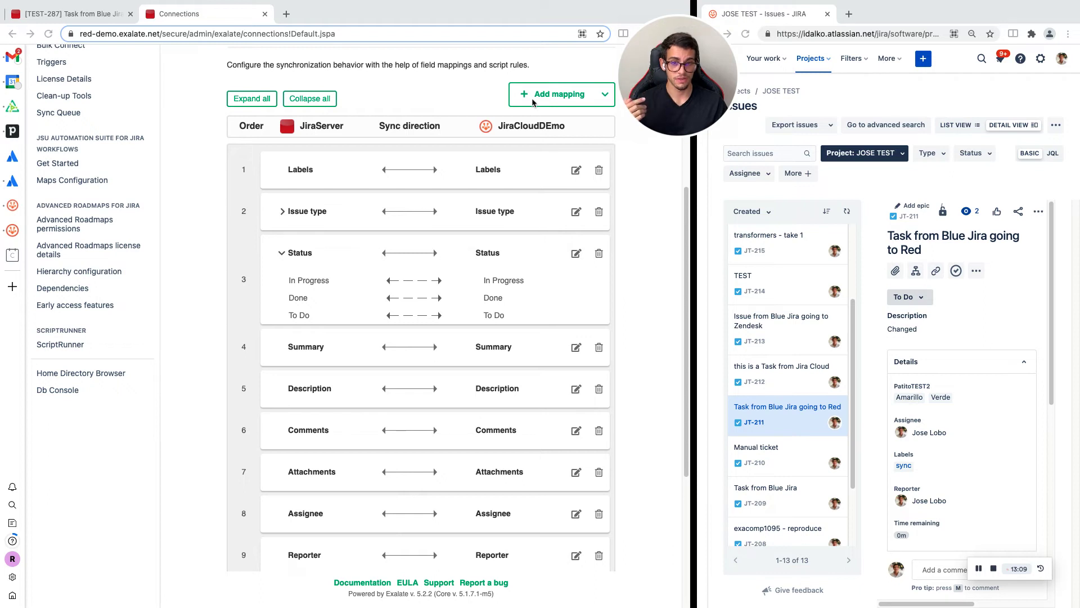
{"action": "left_click", "coordinate": [548, 99]}
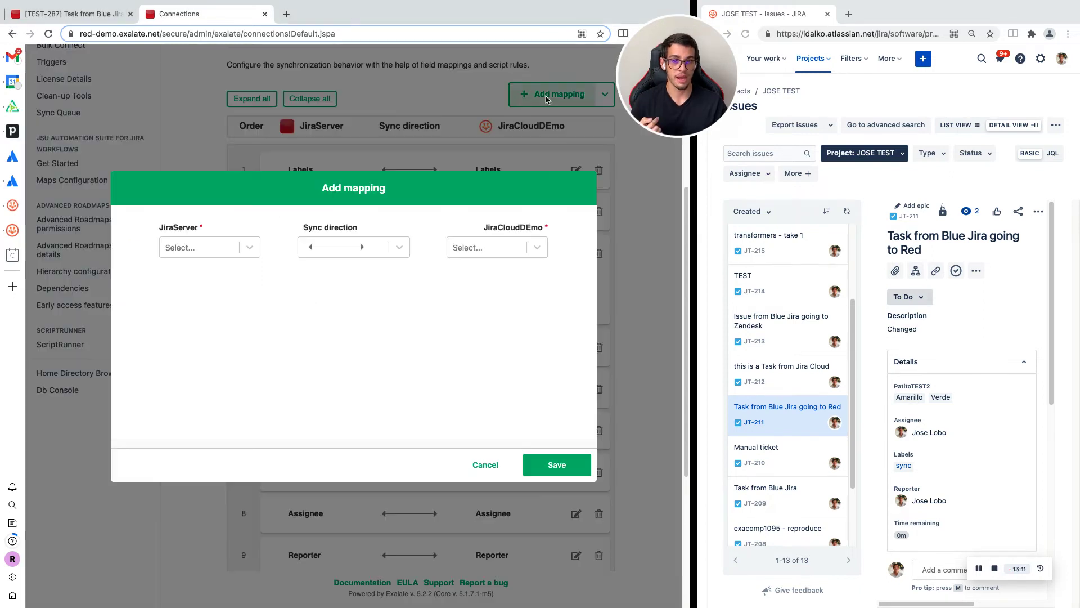
{"action": "left_click", "coordinate": [526, 243]}
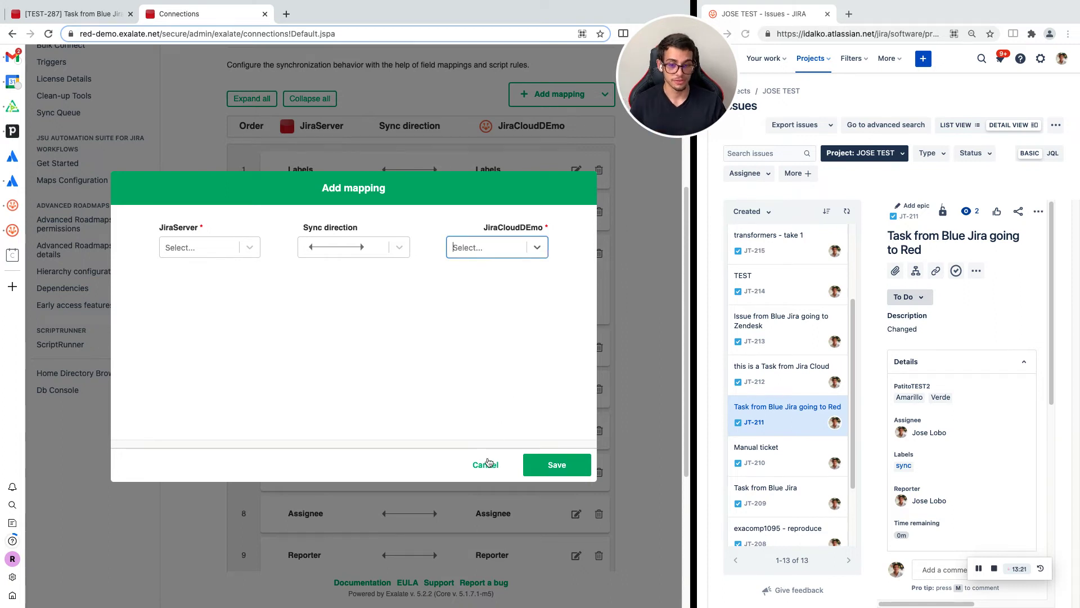
{"action": "left_click", "coordinate": [490, 463]}
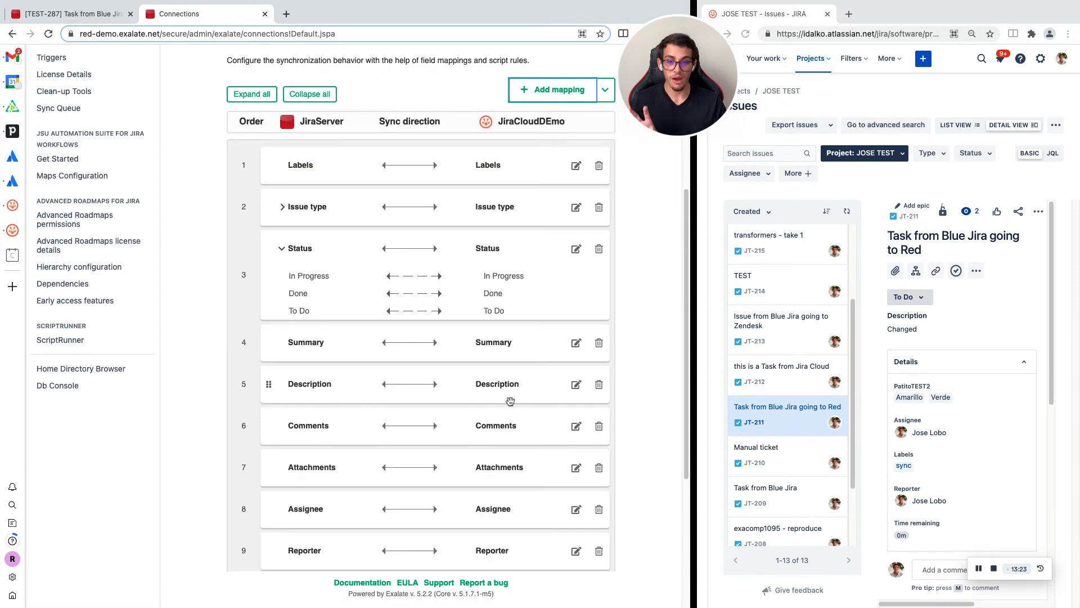
Publish the connection's synchronization rules and widen the Jira Cloud window beside it
{"action": "scroll", "coordinate": [511, 401], "scroll_direction": "down", "scroll_amount": 5}
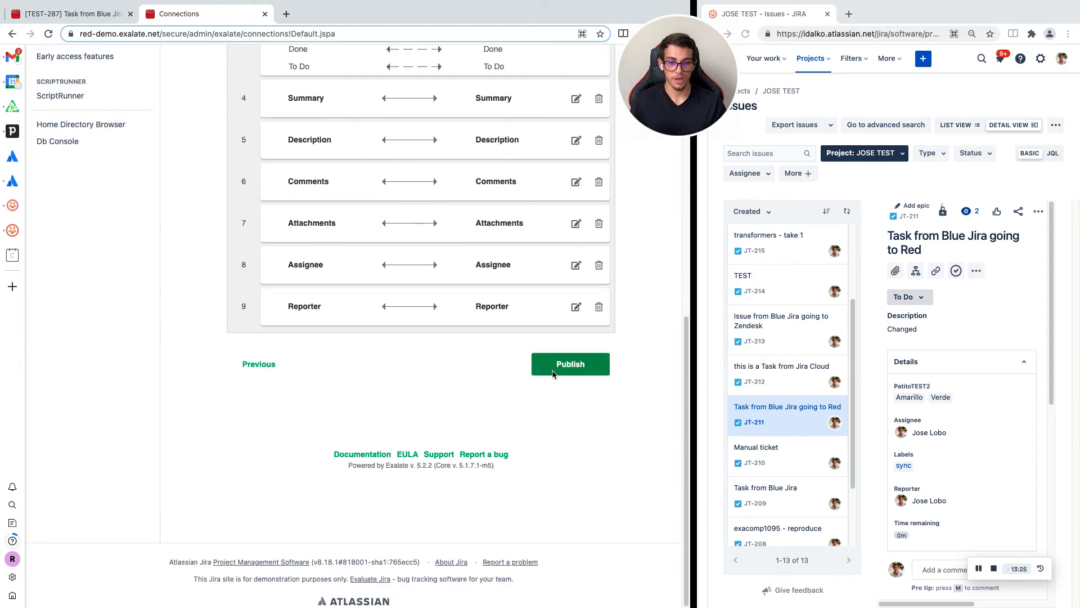
{"action": "left_click", "coordinate": [552, 372]}
{"action": "scroll", "coordinate": [552, 369], "scroll_direction": "up", "scroll_amount": 5}
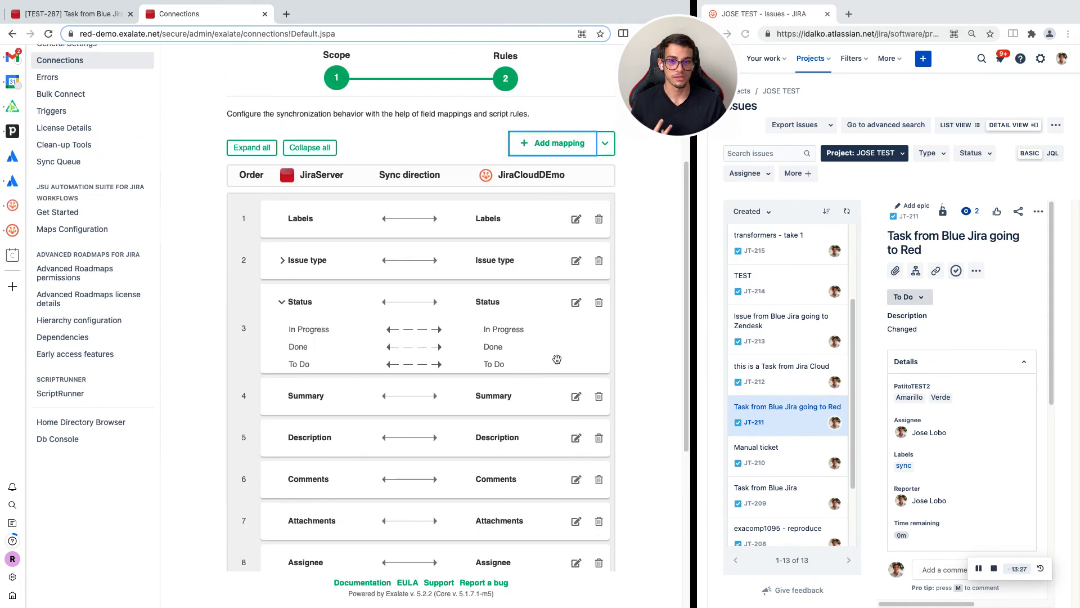
{"action": "scroll", "coordinate": [557, 360], "scroll_direction": "up", "scroll_amount": 2}
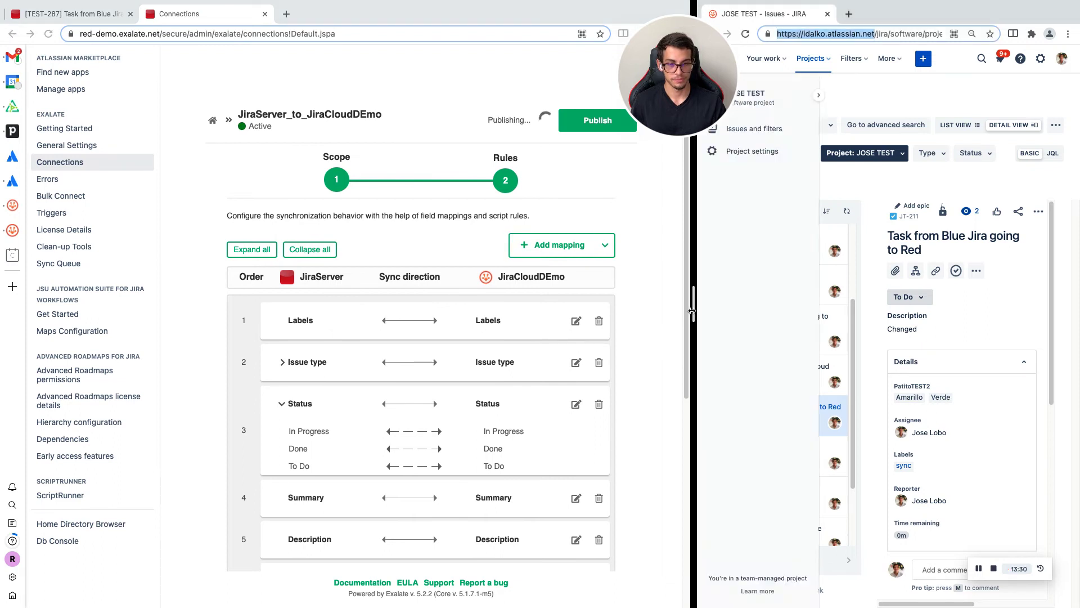
{"action": "left_click_drag", "start_coordinate": [694, 309], "coordinate": [630, 303]}
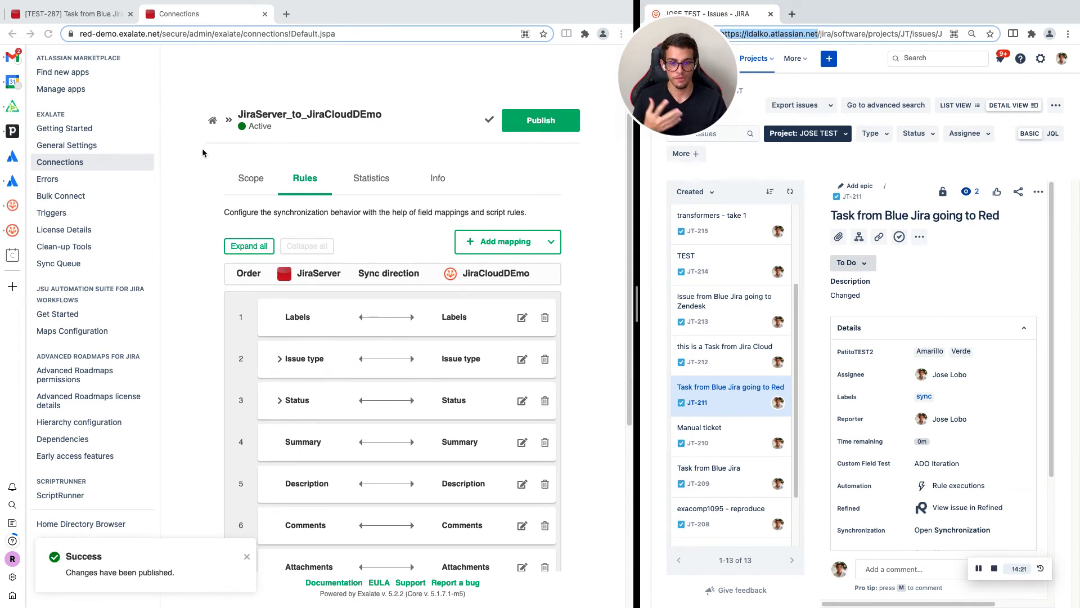
Return to the Jira Server open issues page and start creating a new issue in the TEST project
{"action": "left_click", "coordinate": [84, 13]}
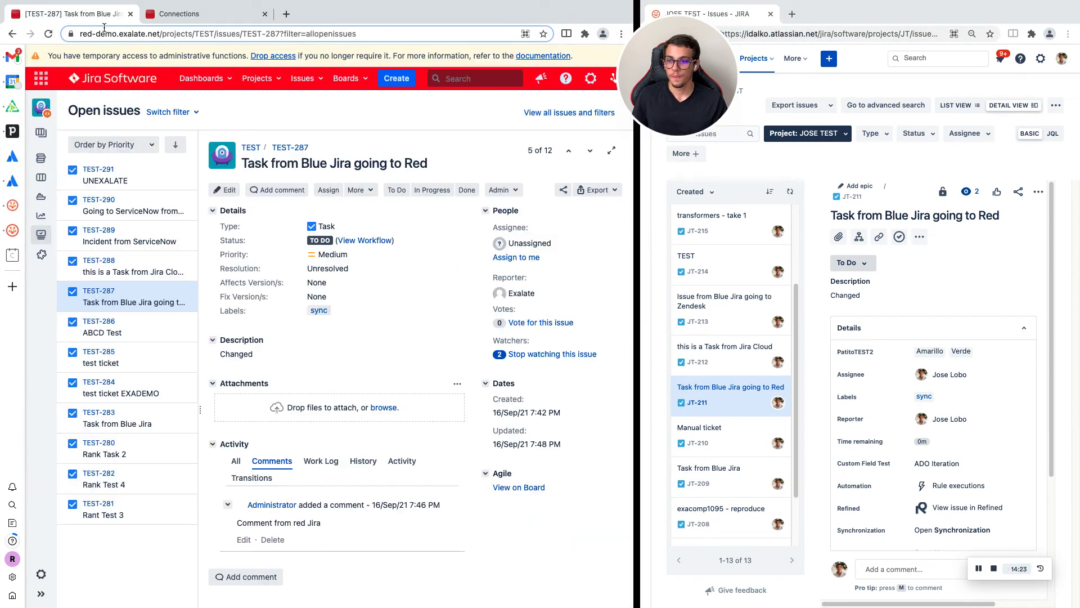
{"action": "left_click", "coordinate": [191, 14]}
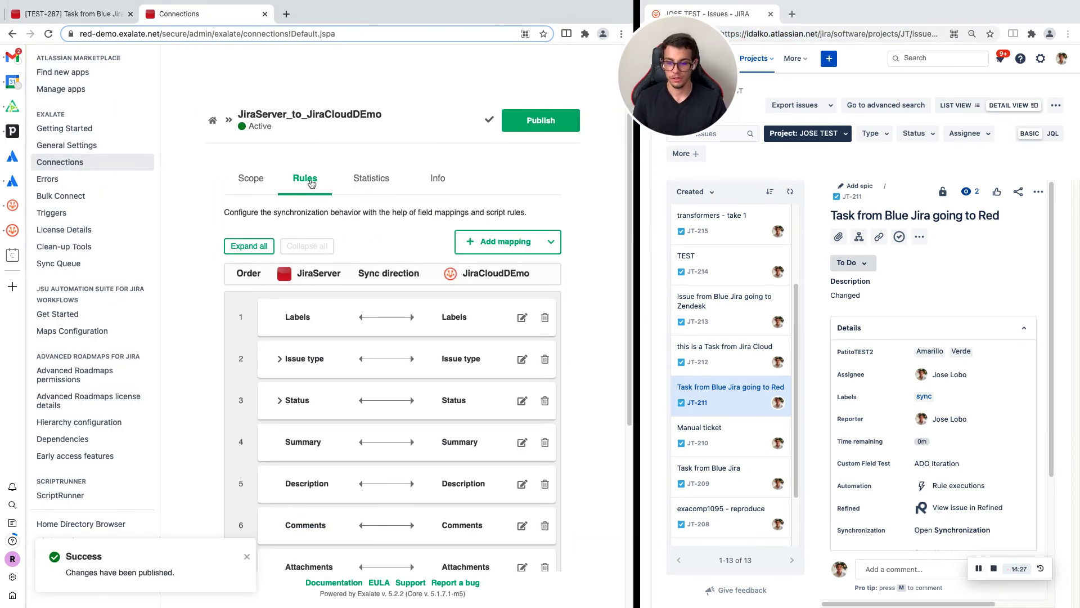
{"action": "left_click", "coordinate": [105, 16]}
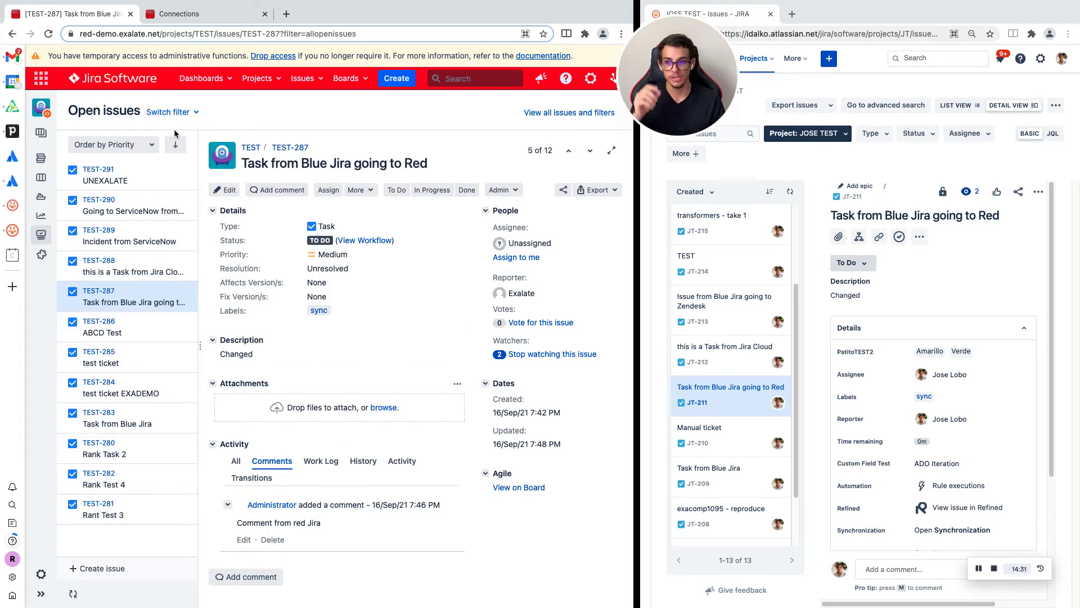
{"action": "left_click", "coordinate": [332, 167]}
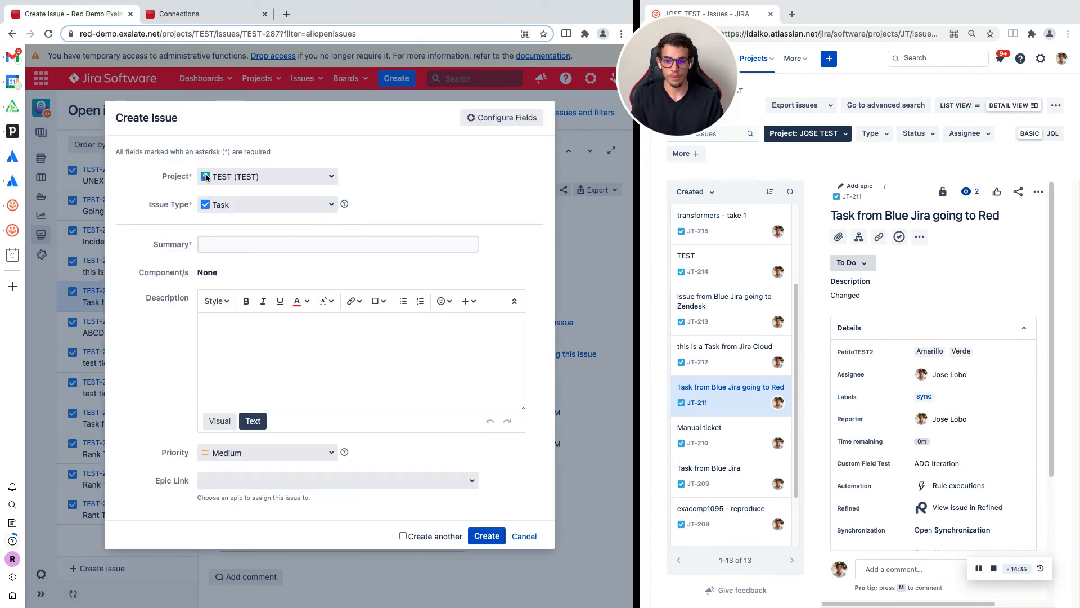
Enter "This is a Task from Red Jira (Server)" as the new Task's summary
{"action": "left_click", "coordinate": [241, 246]}
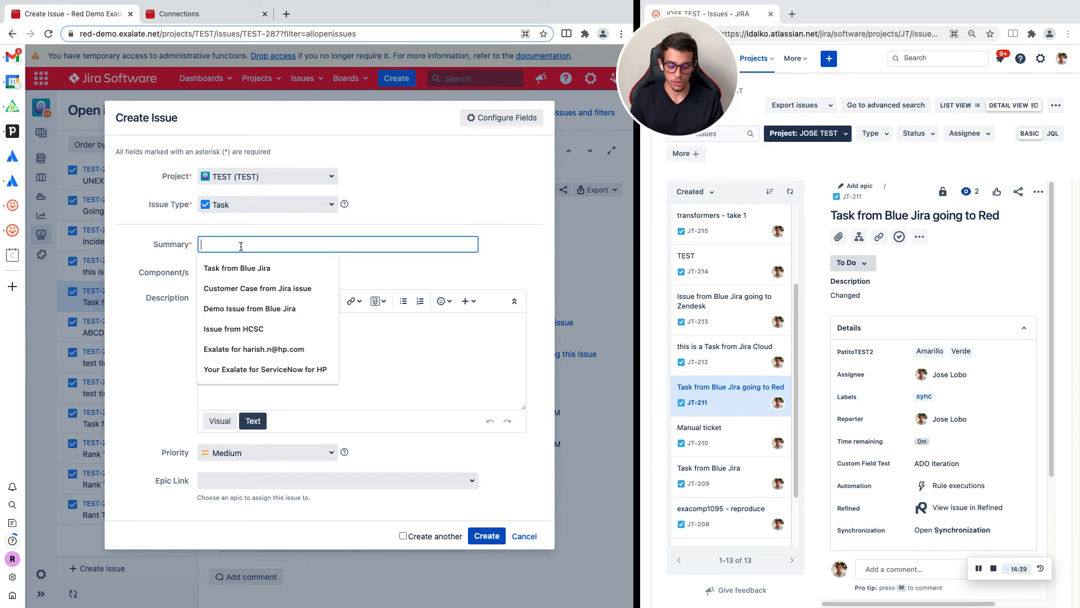
{"action": "type", "text": "Thid"}
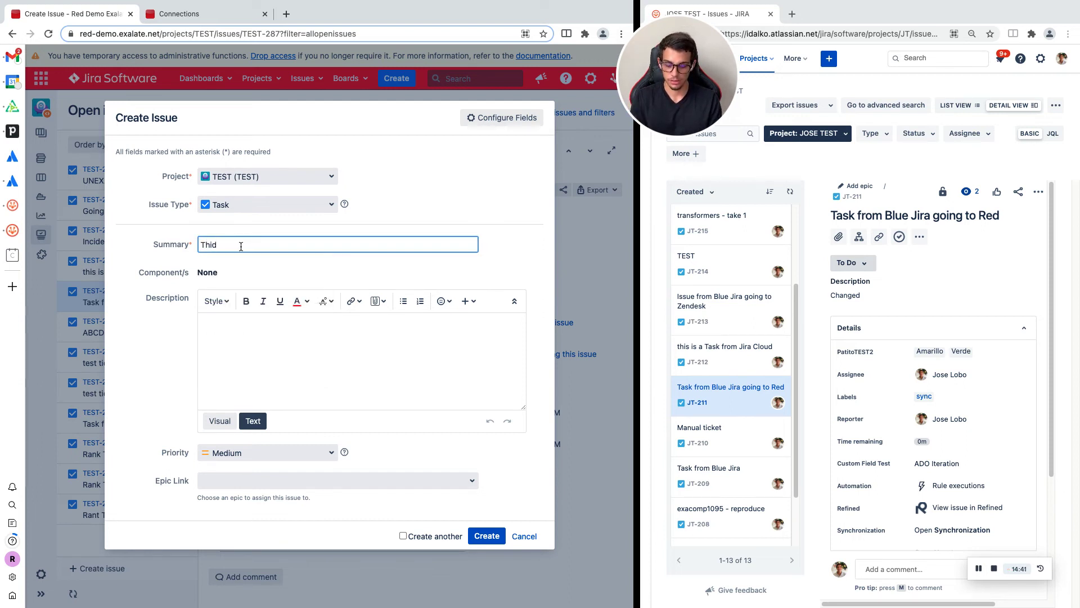
{"action": "key", "text": "BackSpace"}
{"action": "type", "text": "s is a T"}
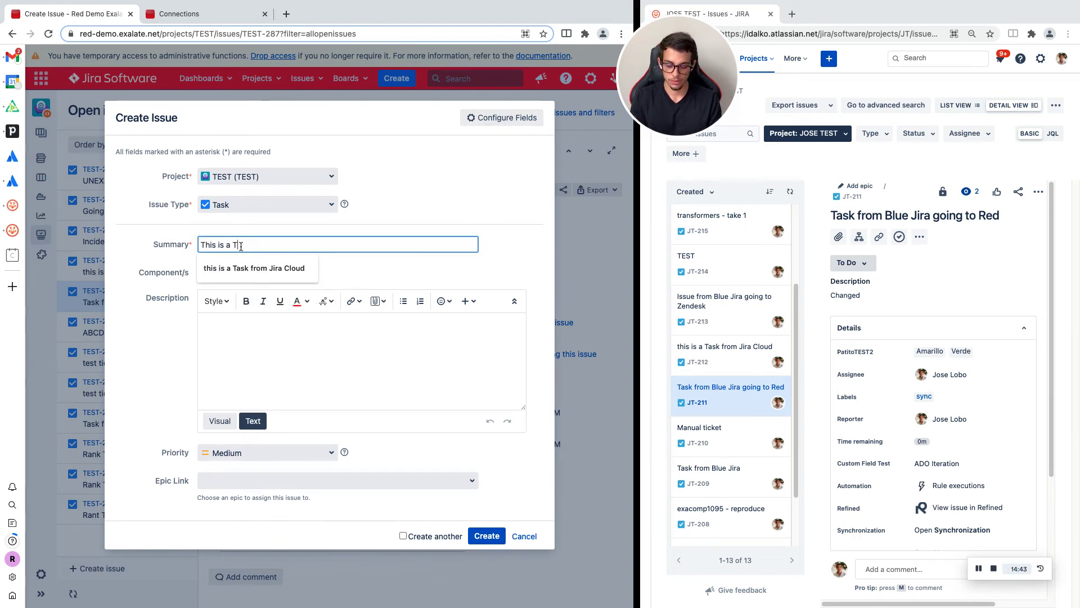
{"action": "type", "text": "ask fro"}
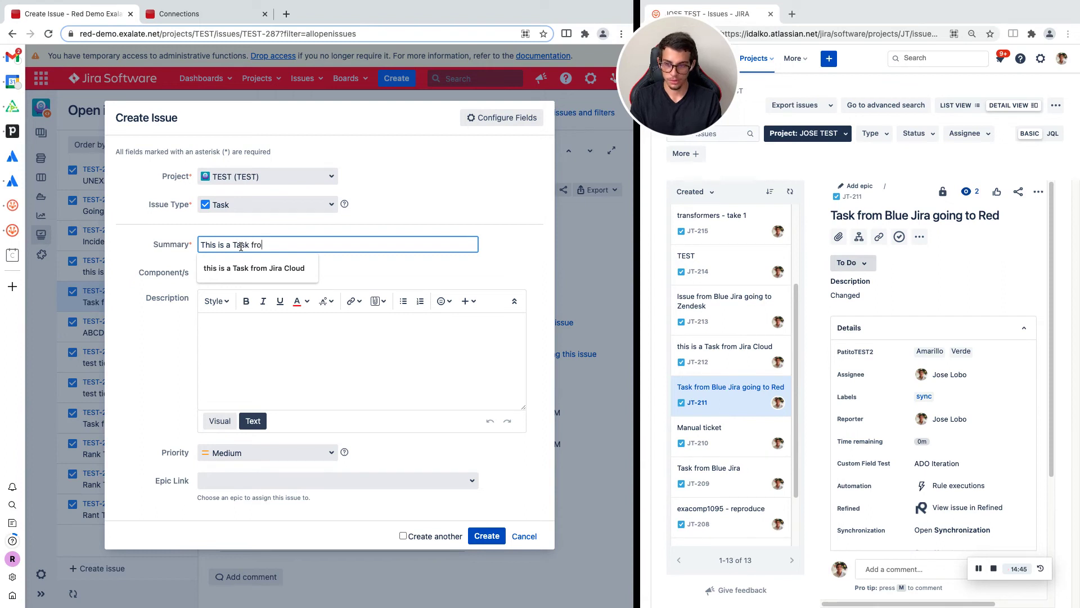
{"action": "type", "text": "m Tr"}
{"action": "key", "text": "BackSpace"}
{"action": "key", "text": "BackSpace"}
{"action": "type", "text": "Red"}
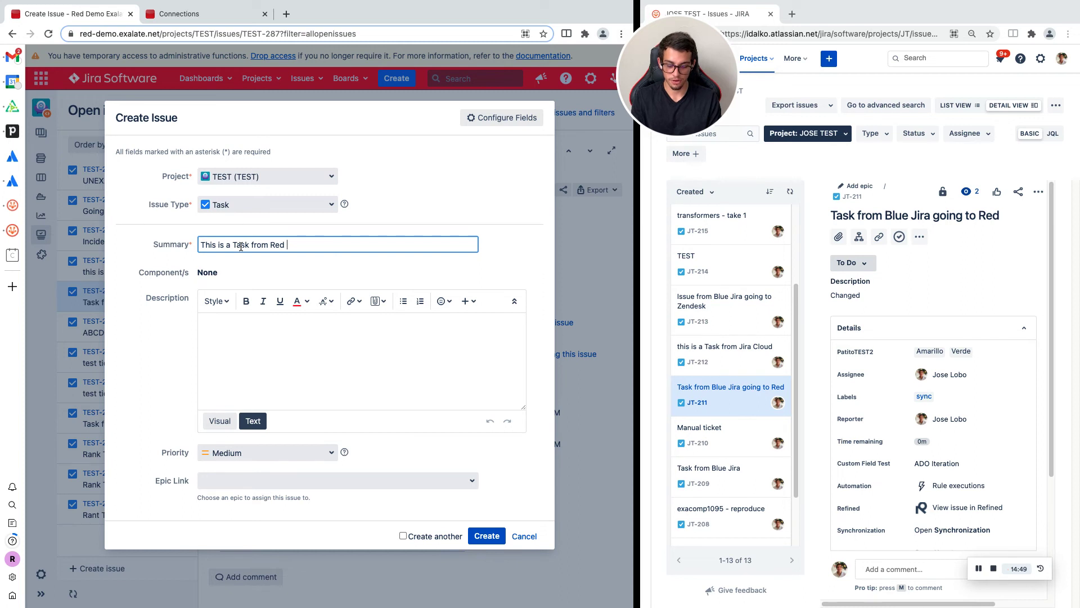
{"action": "type", "text": " Jira "}
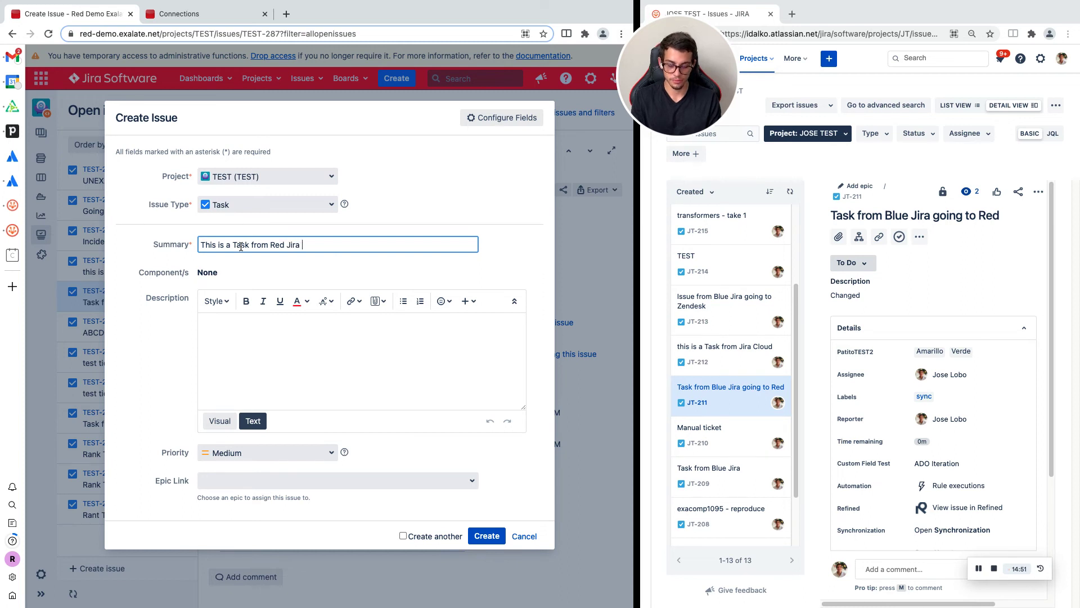
{"action": "type", "text": "(Server"}
Add the description "Description Test" and create the issue
{"action": "key", "text": "Tab"}
{"action": "key", "text": "Tab"}
{"action": "key", "text": "Tab"}
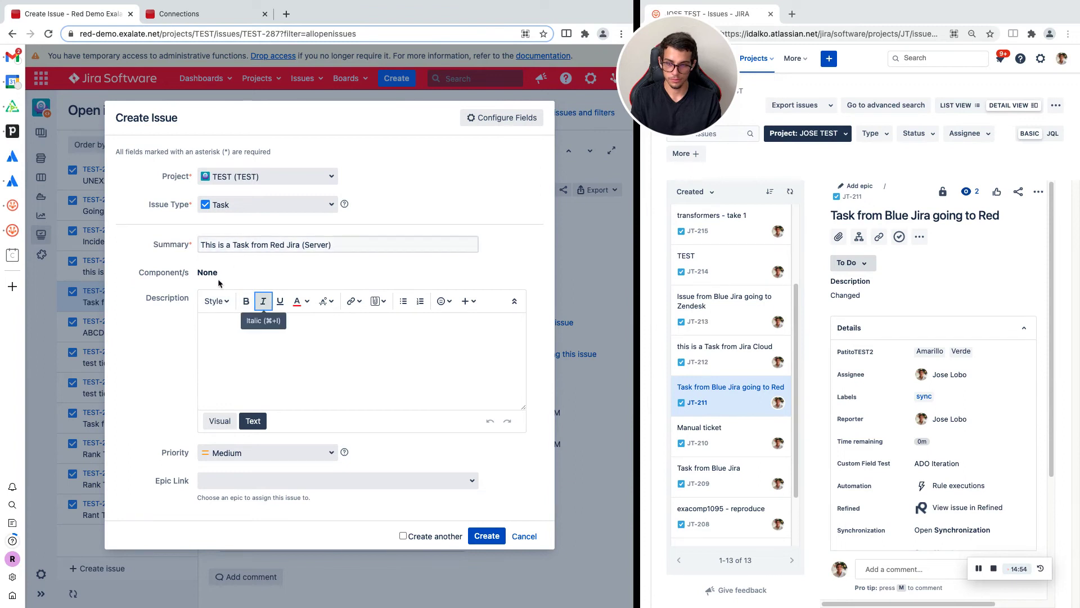
{"action": "left_click", "coordinate": [231, 341]}
{"action": "type", "text": "Description Test"}
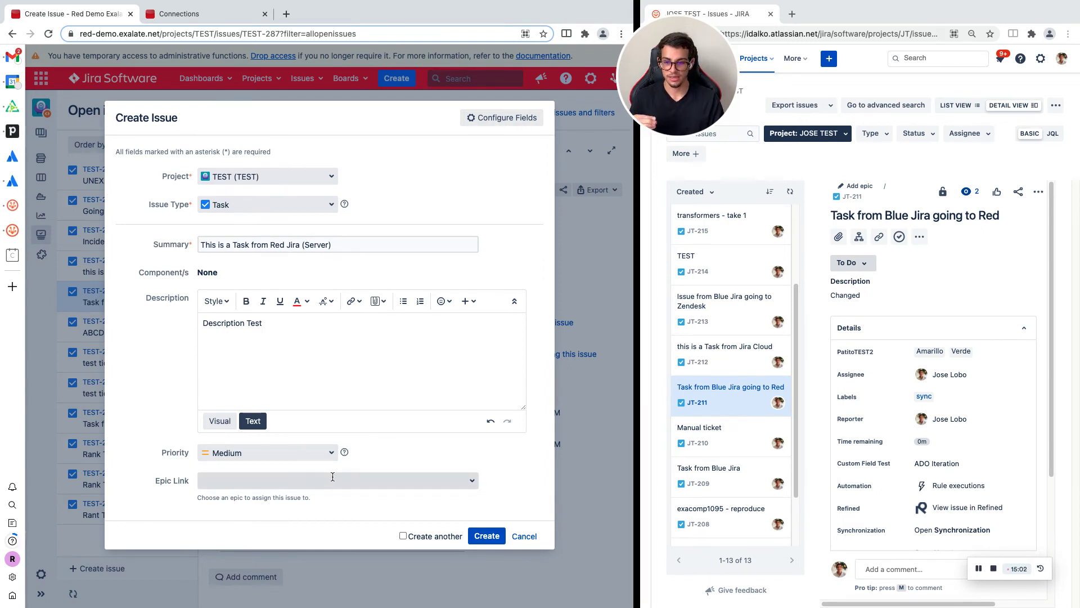
{"action": "left_click", "coordinate": [486, 536]}
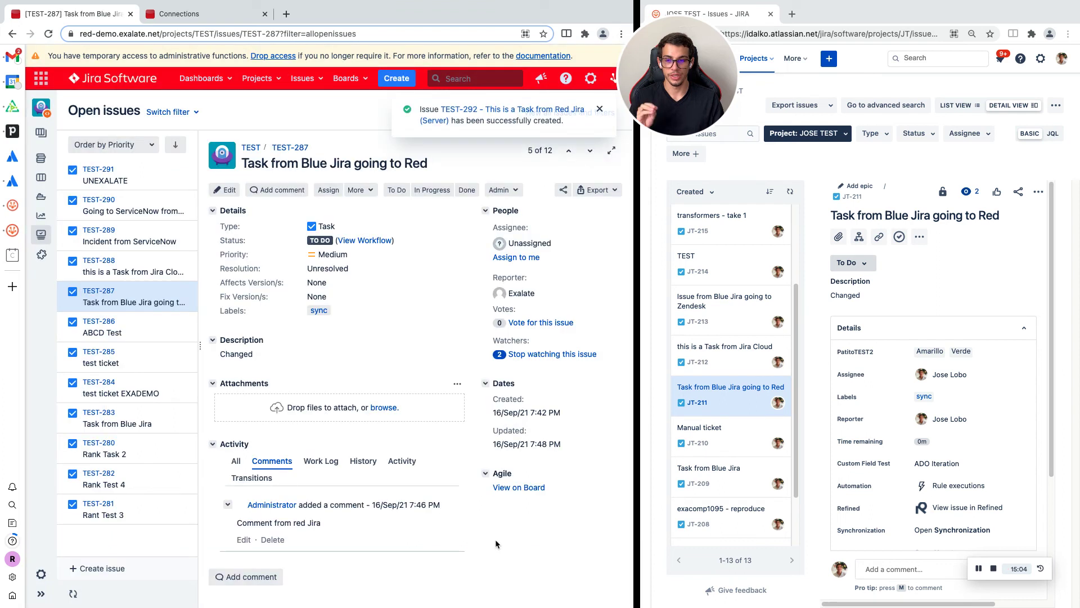
Open the newly created Jira Server issue and reload the Jira Cloud project's issue list to check for its synced copy
{"action": "left_click", "coordinate": [438, 124]}
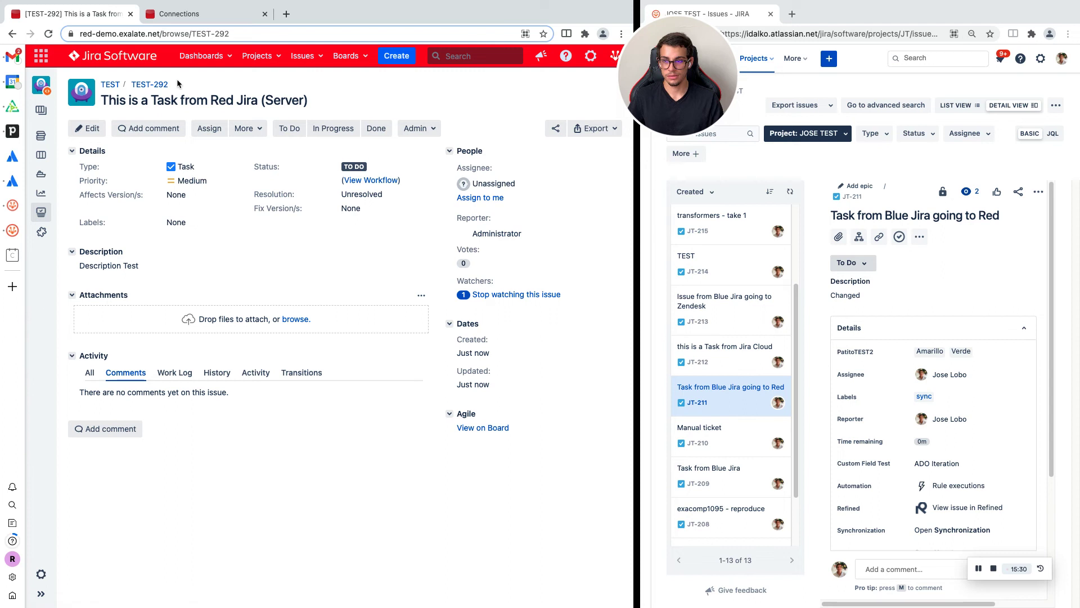
{"action": "triple_click", "coordinate": [147, 82]}
{"action": "left_click", "coordinate": [239, 82]}
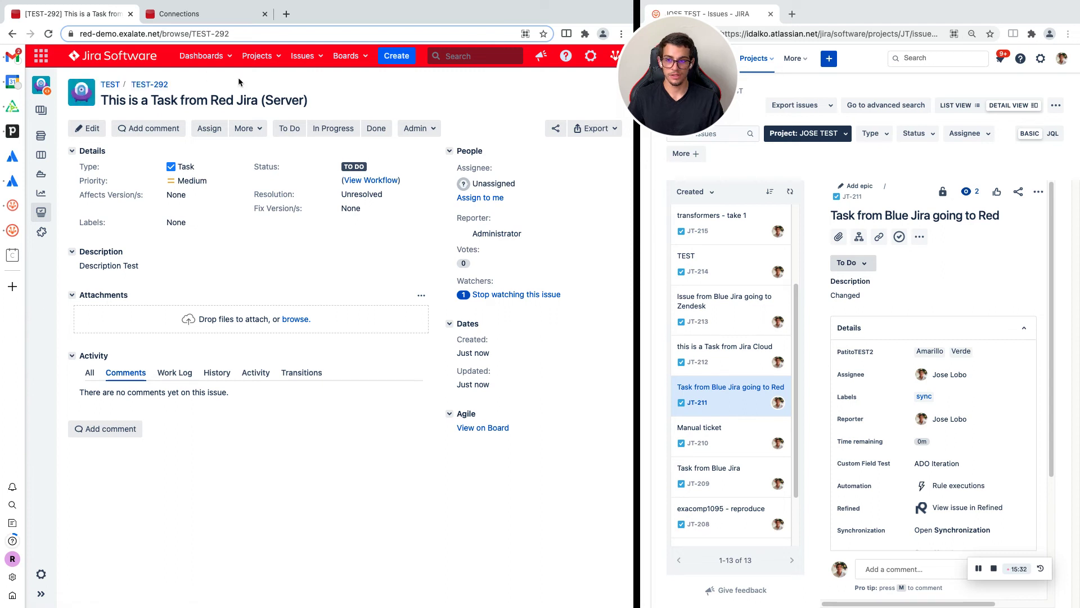
{"action": "left_click_drag", "start_coordinate": [671, 93], "coordinate": [549, 92]}
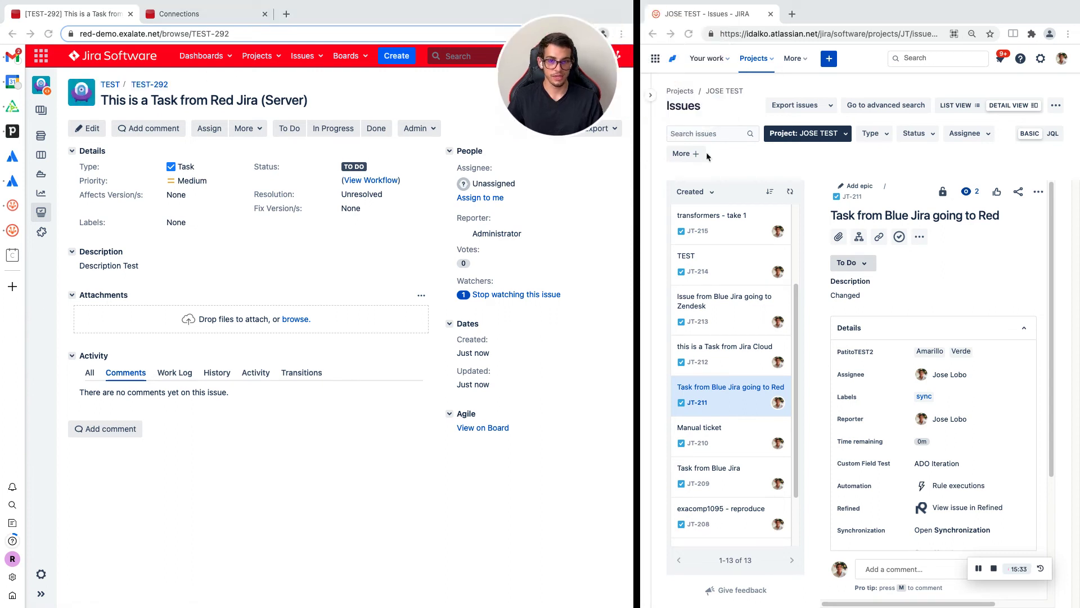
{"action": "left_click", "coordinate": [690, 35]}
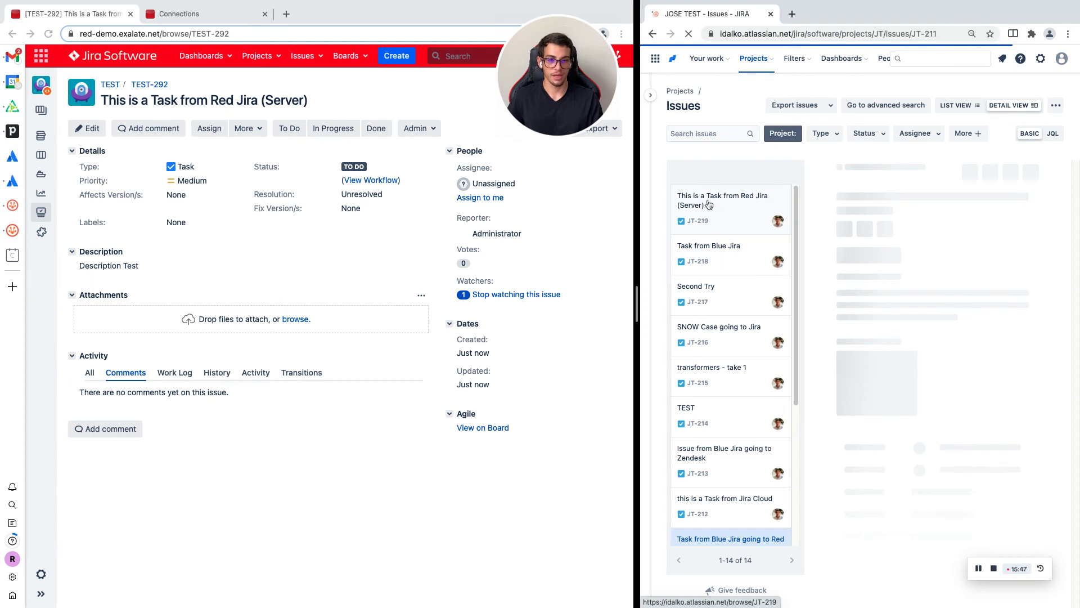
Open the synced task "This is a Task from Red Jira (Server)" in Jira Cloud and widen the Jira Cloud window
{"action": "left_click", "coordinate": [718, 213]}
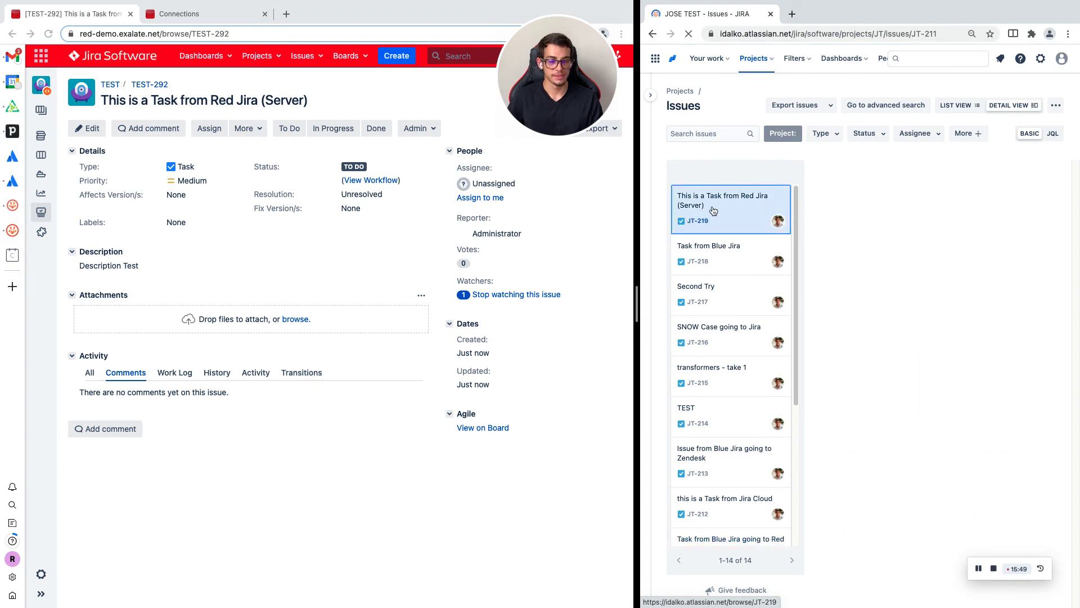
{"action": "left_click_drag", "start_coordinate": [636, 304], "coordinate": [539, 276]}
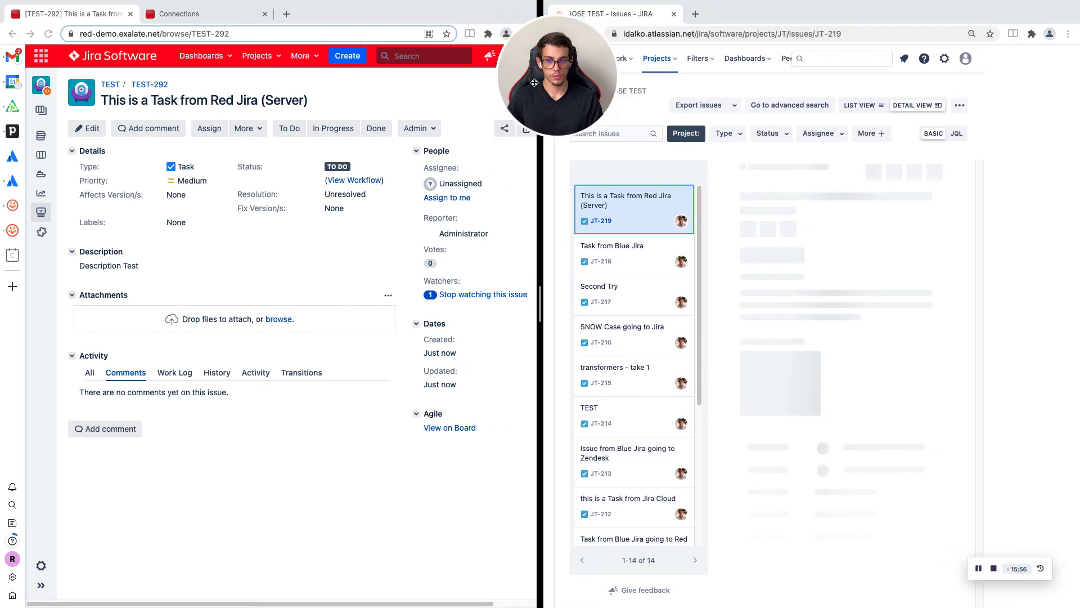
{"action": "left_click_drag", "start_coordinate": [535, 84], "coordinate": [502, 79]}
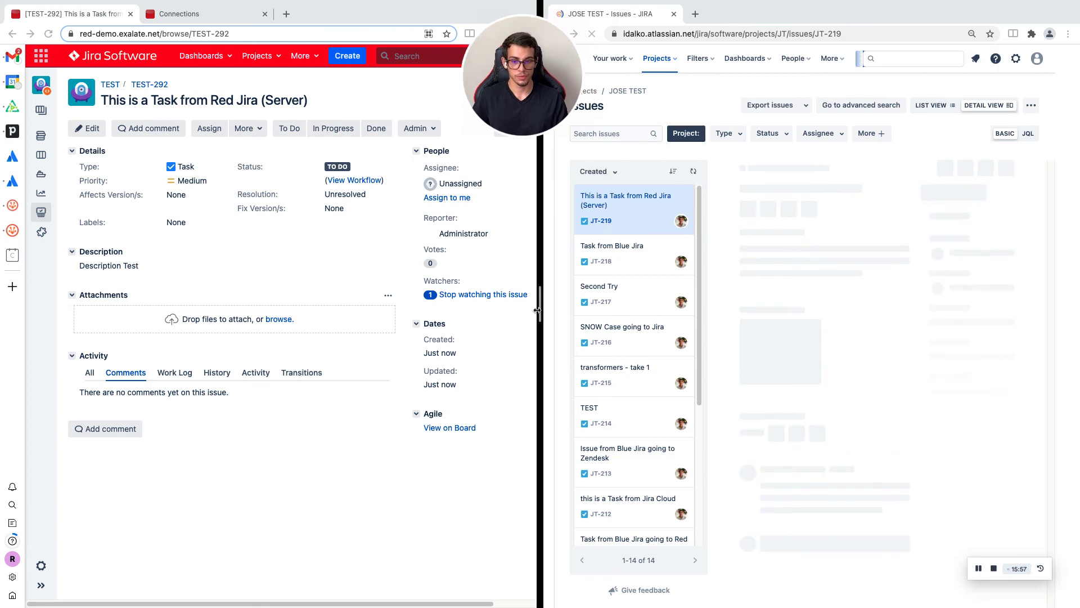
{"action": "left_click_drag", "start_coordinate": [539, 304], "coordinate": [490, 301]}
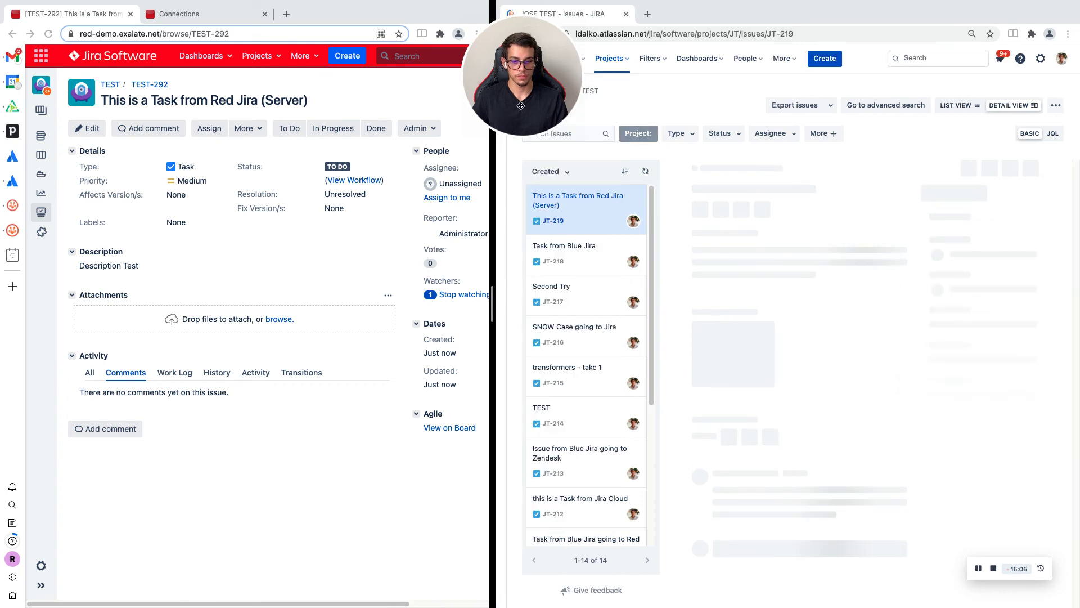
{"action": "left_click_drag", "start_coordinate": [519, 104], "coordinate": [494, 104]}
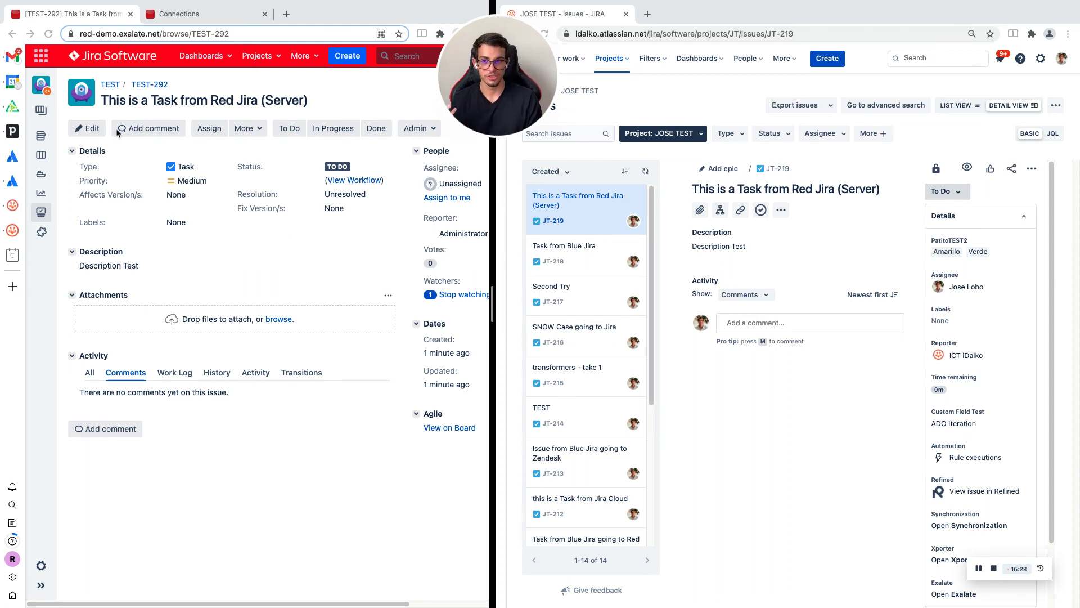
Add the comment "Comment from Blue Jira" to the Jira Cloud task
{"action": "left_click", "coordinate": [753, 348]}
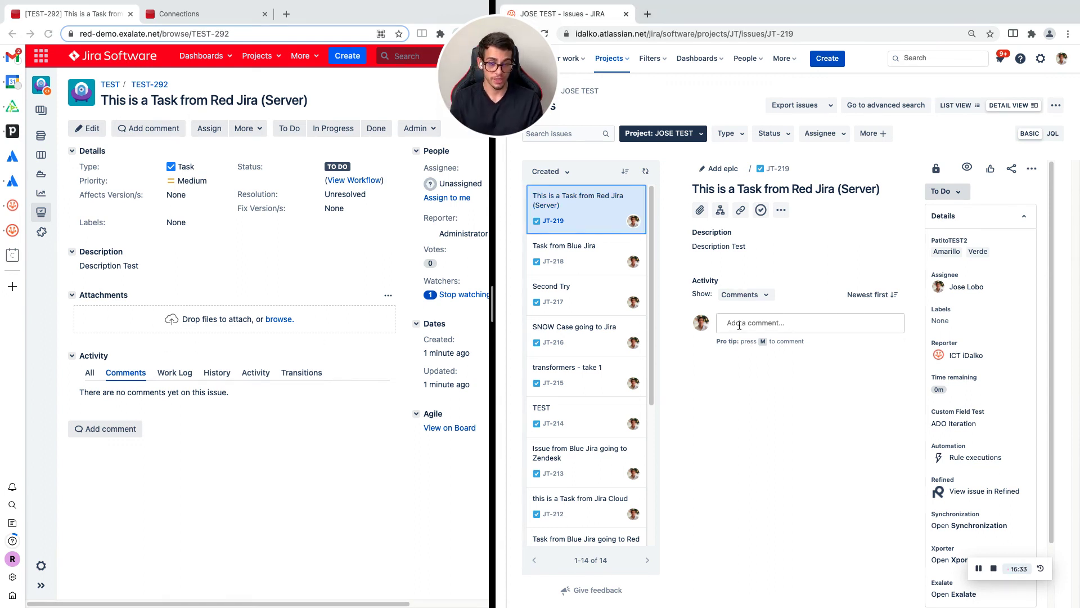
{"action": "left_click", "coordinate": [740, 328]}
{"action": "left_click", "coordinate": [738, 324]}
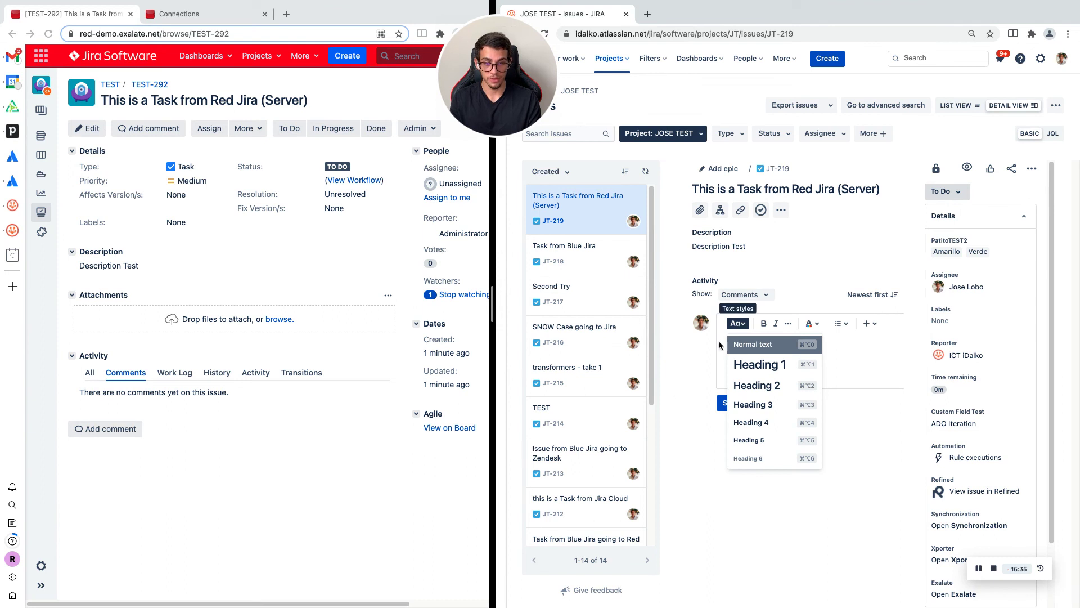
{"action": "left_click", "coordinate": [737, 324]}
{"action": "left_click", "coordinate": [761, 348]}
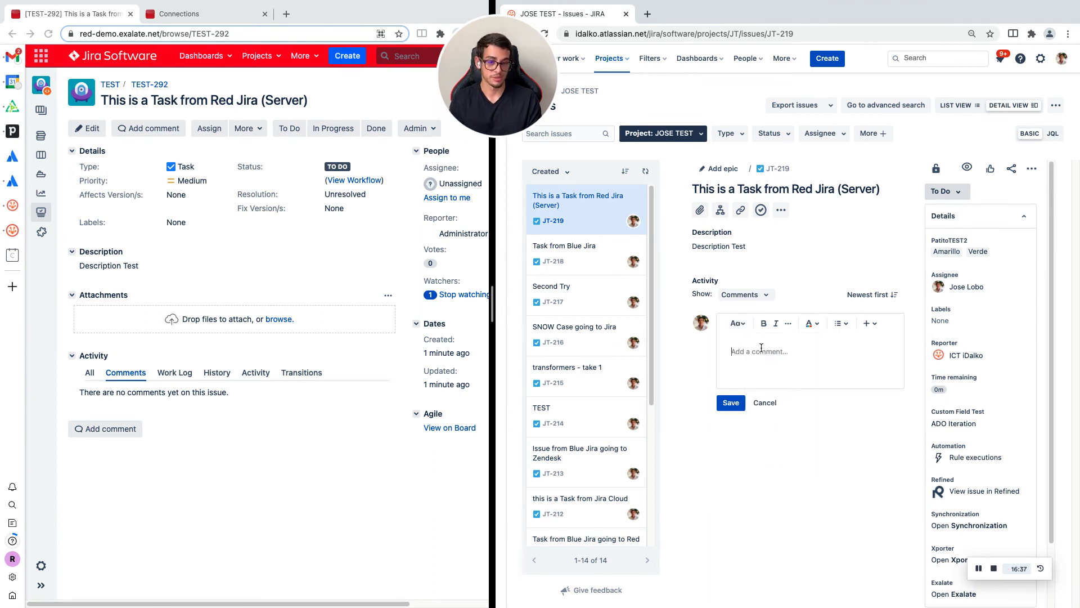
{"action": "type", "text": "Comments"}
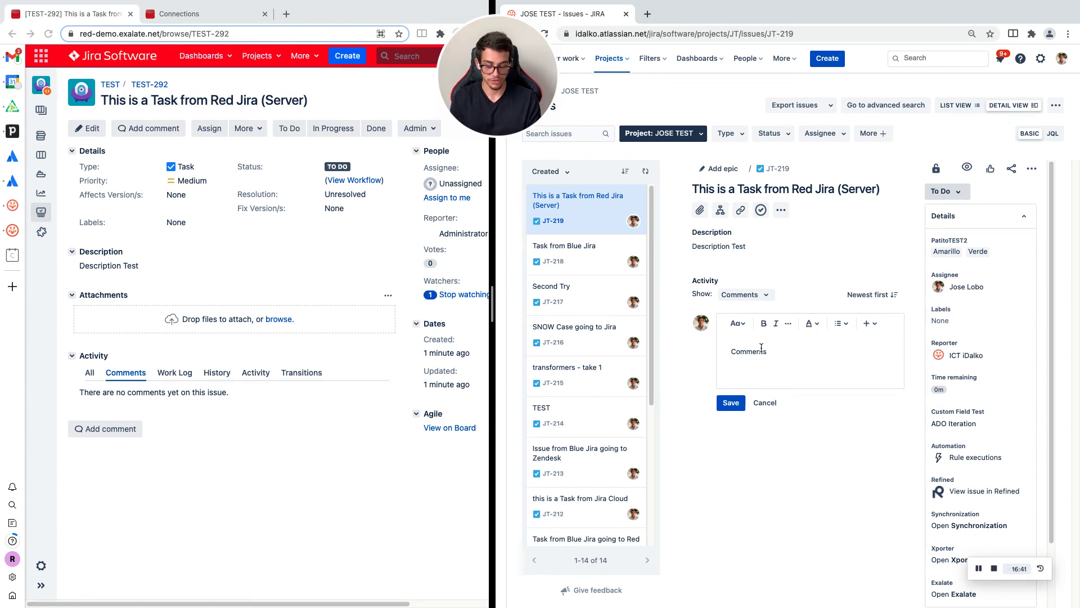
{"action": "key", "text": "BackSpace"}
{"action": "type", "text": "from Blue Jira"}
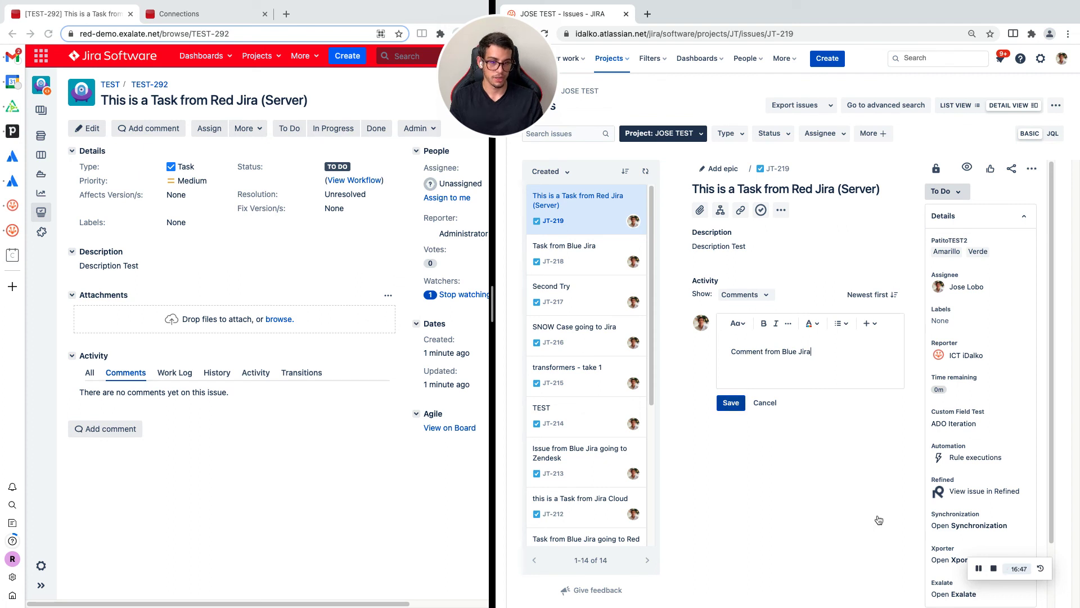
{"action": "key", "text": "Escape"}
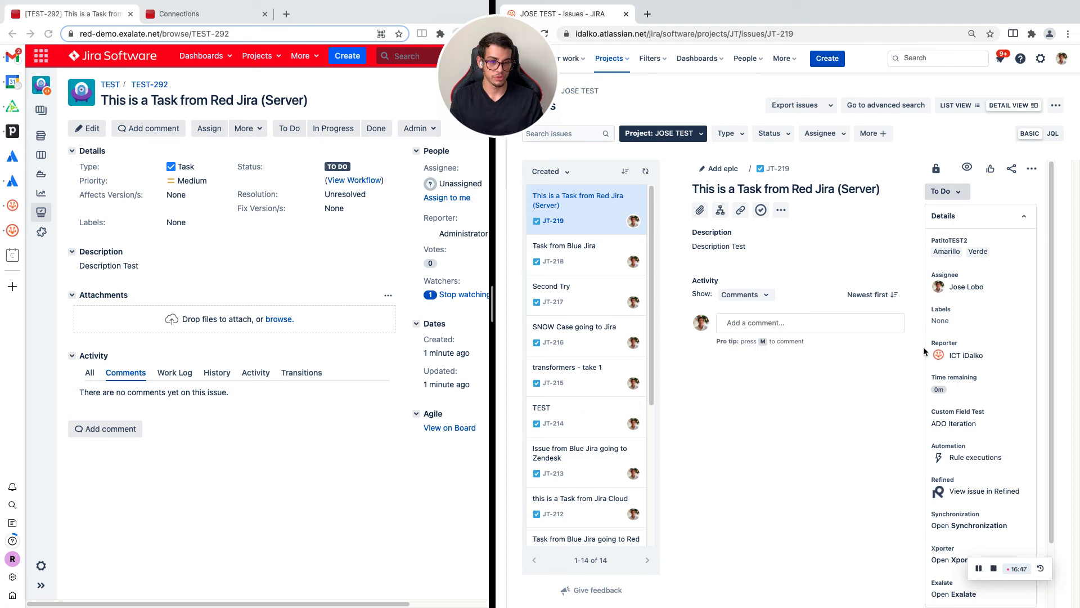
Add the label "exalateitnow" to the Jira Cloud task
{"action": "left_click", "coordinate": [941, 321]}
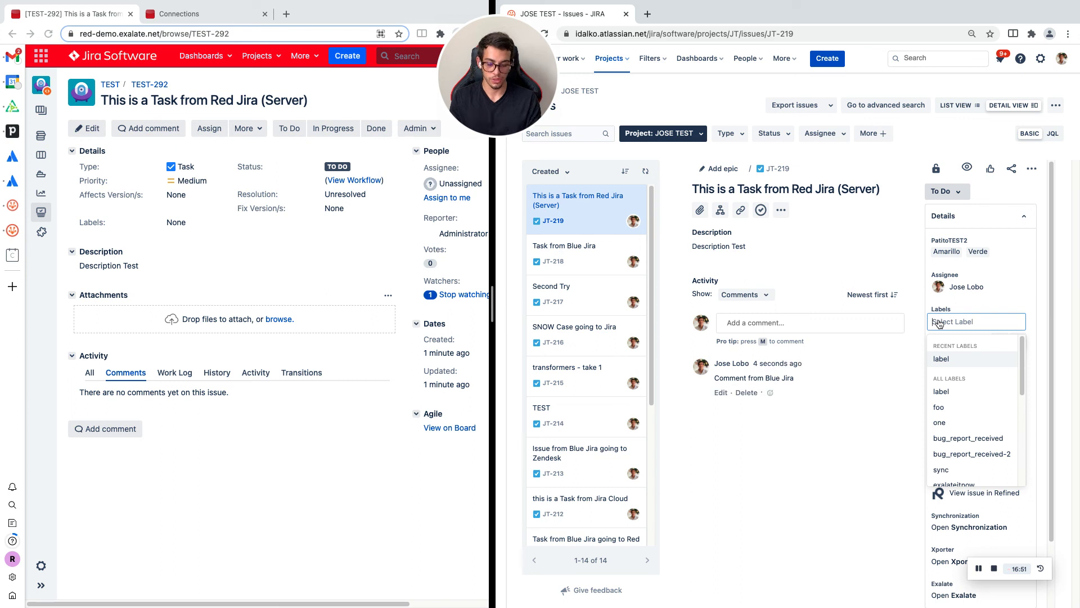
{"action": "type", "text": "exalate"}
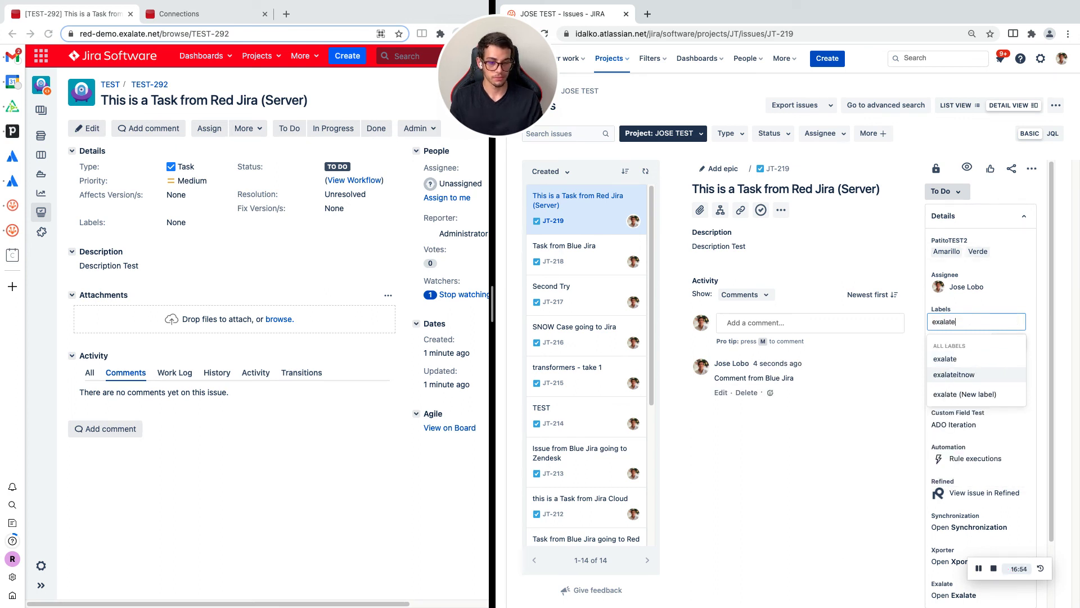
{"action": "key", "text": "Return"}
{"action": "key", "text": "Return"}
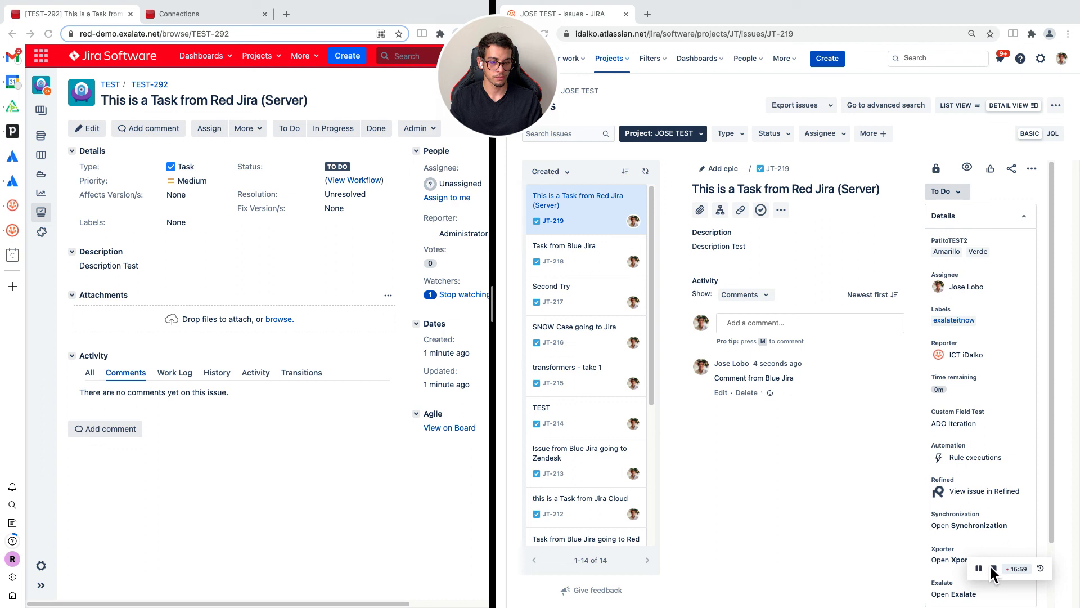
Reload the Jira Server issue and widen its window to check the synced comment, label and sync status
{"action": "mouse_move", "coordinate": [880, 3]}
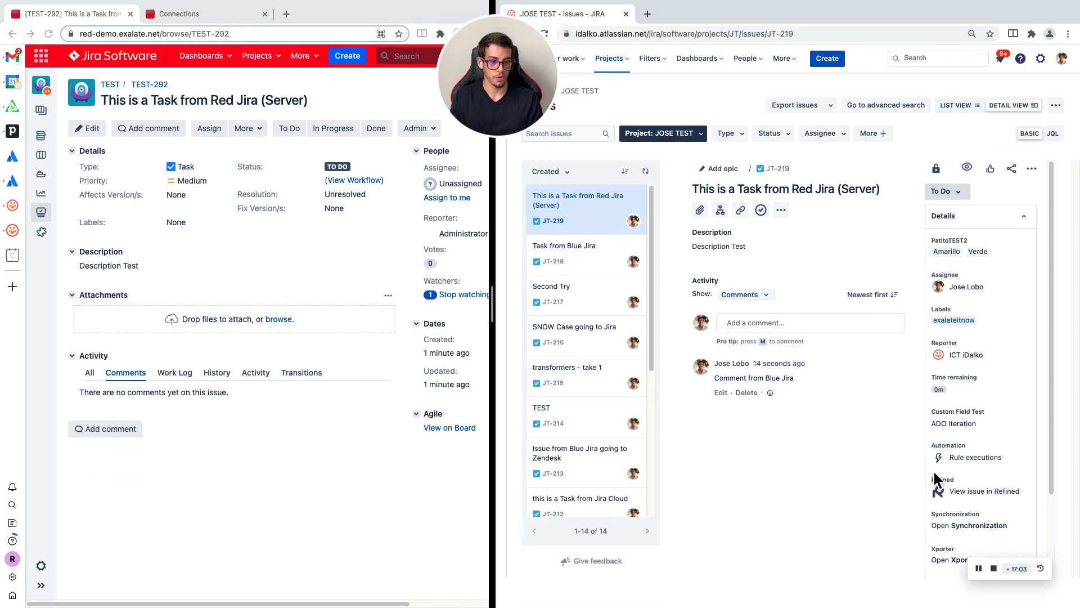
{"action": "left_click", "coordinate": [48, 34]}
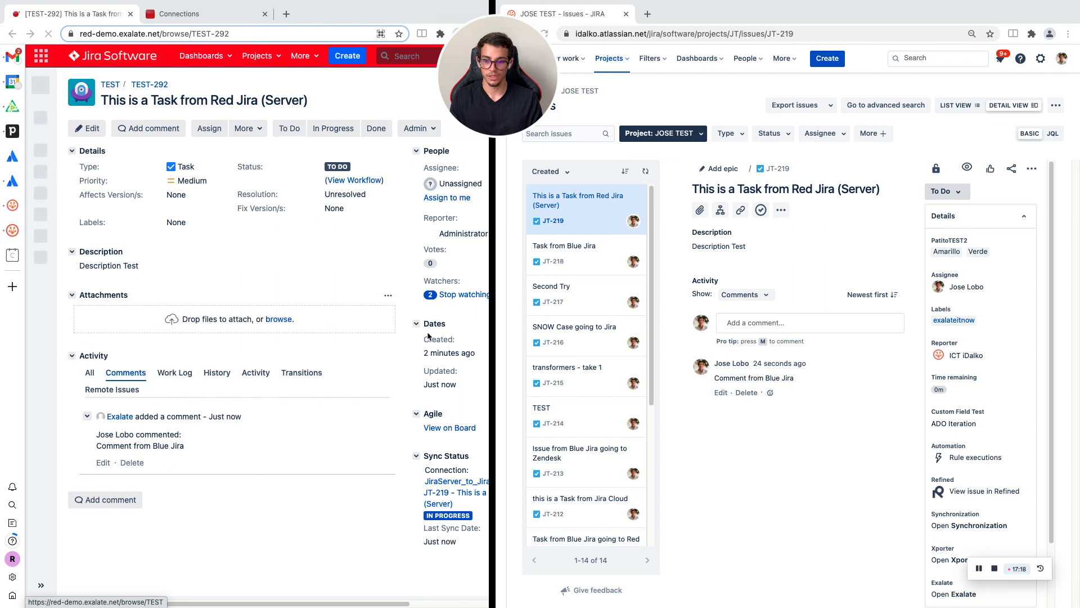
{"action": "left_click_drag", "start_coordinate": [496, 316], "coordinate": [507, 316]}
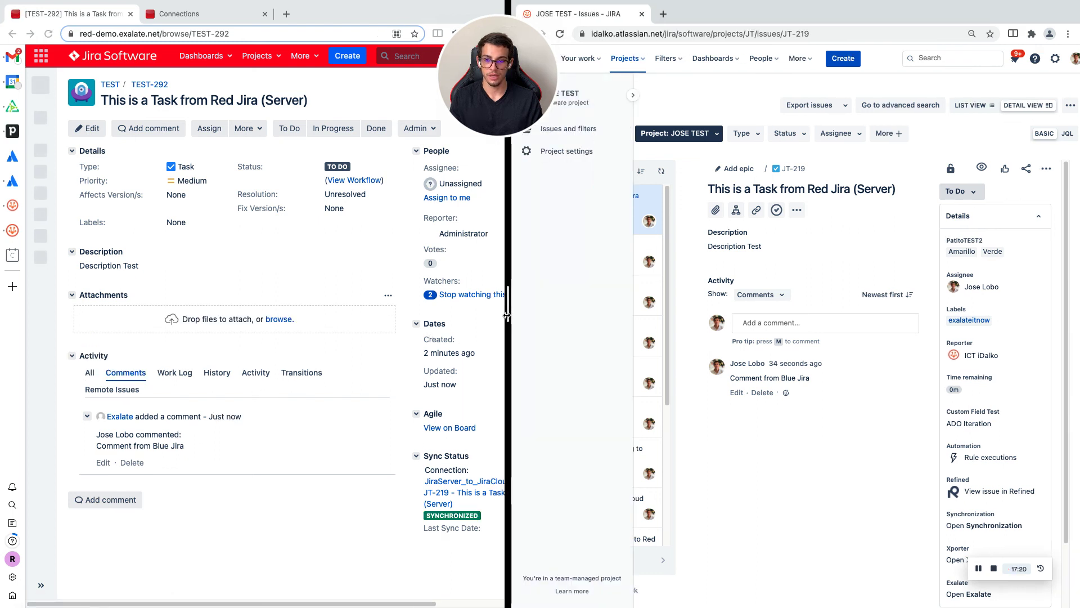
{"action": "left_click", "coordinate": [49, 34]}
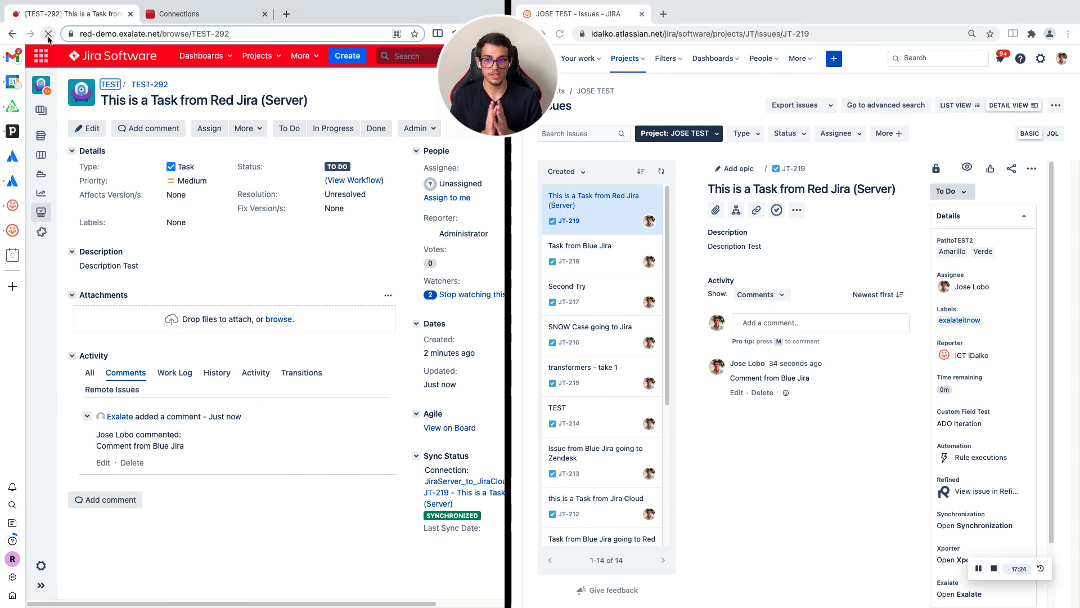